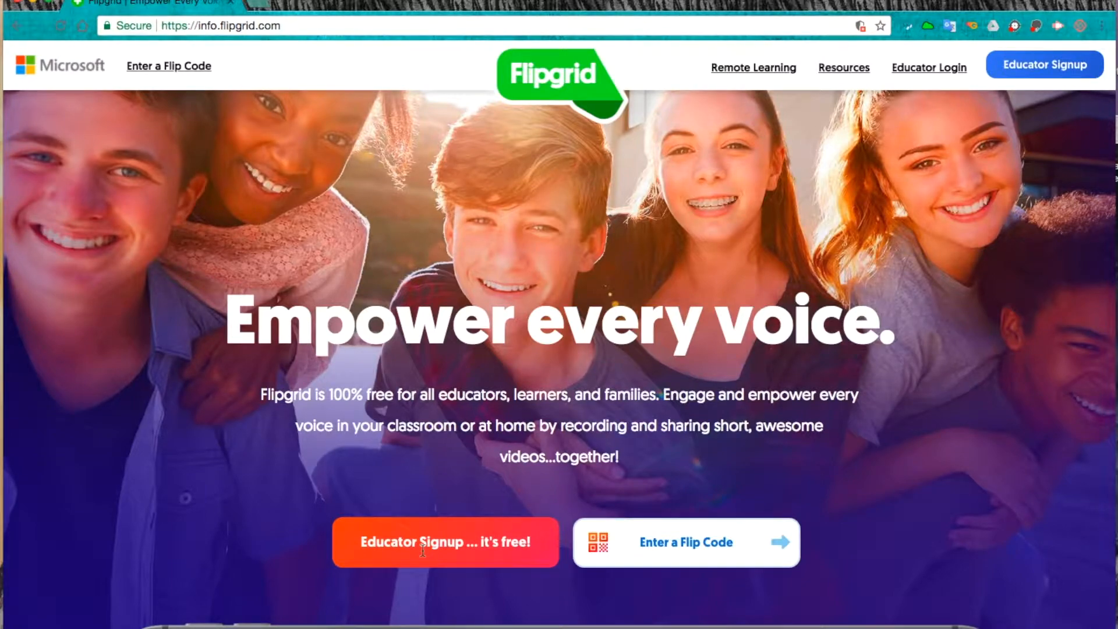
# Step: Enter the educator area from the Flipgrid home page and allow the blocked scripts to load on the grids page
pyautogui.click(424, 555)
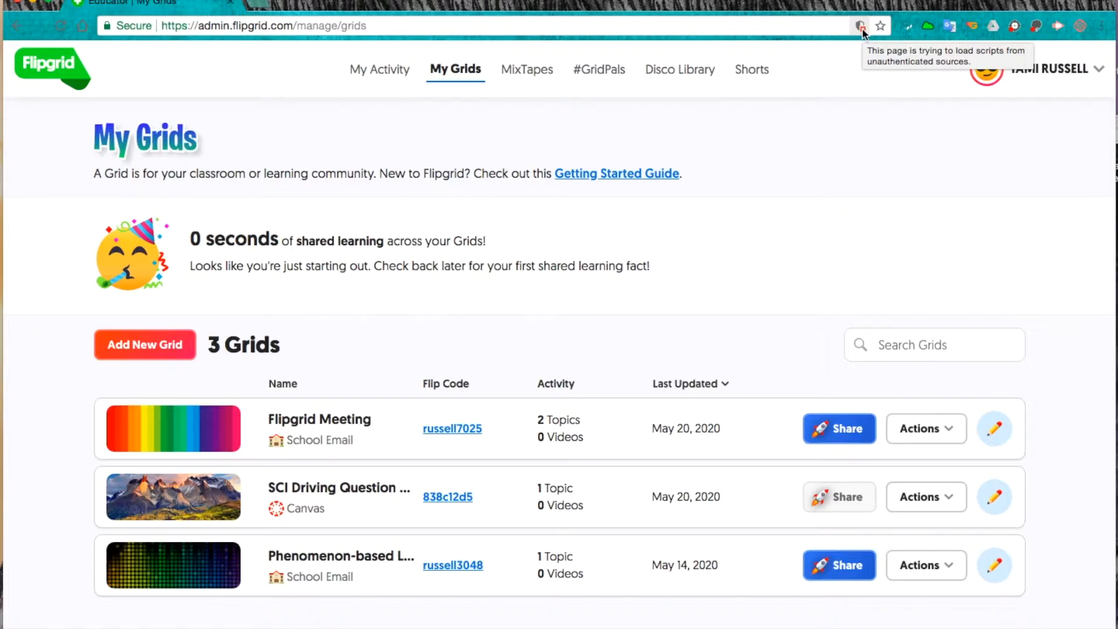
pyautogui.click(861, 26)
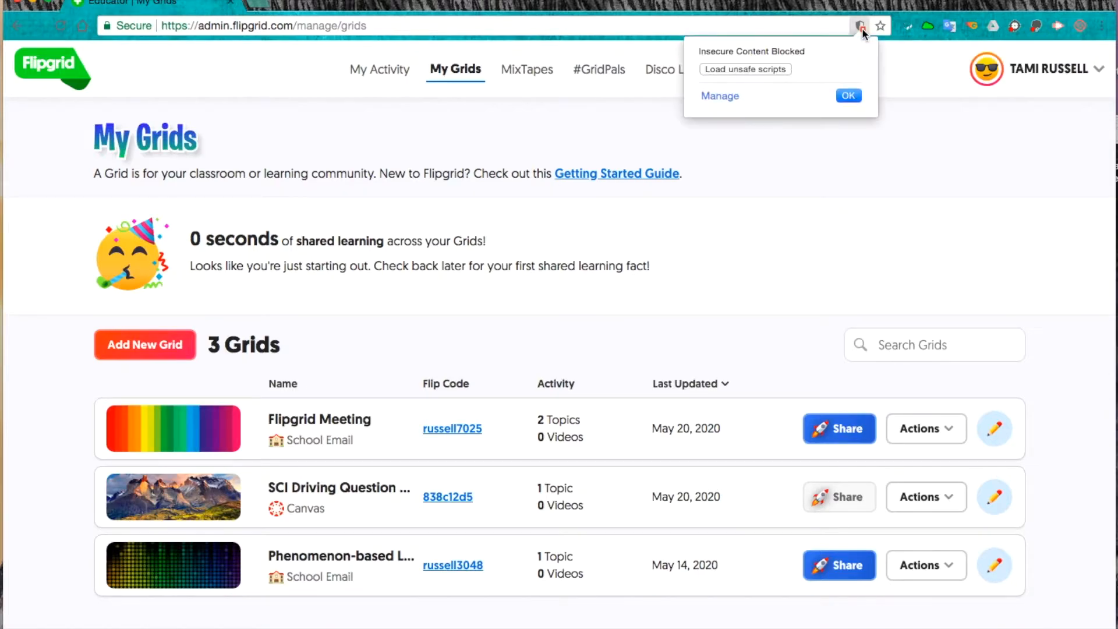
pyautogui.click(779, 69)
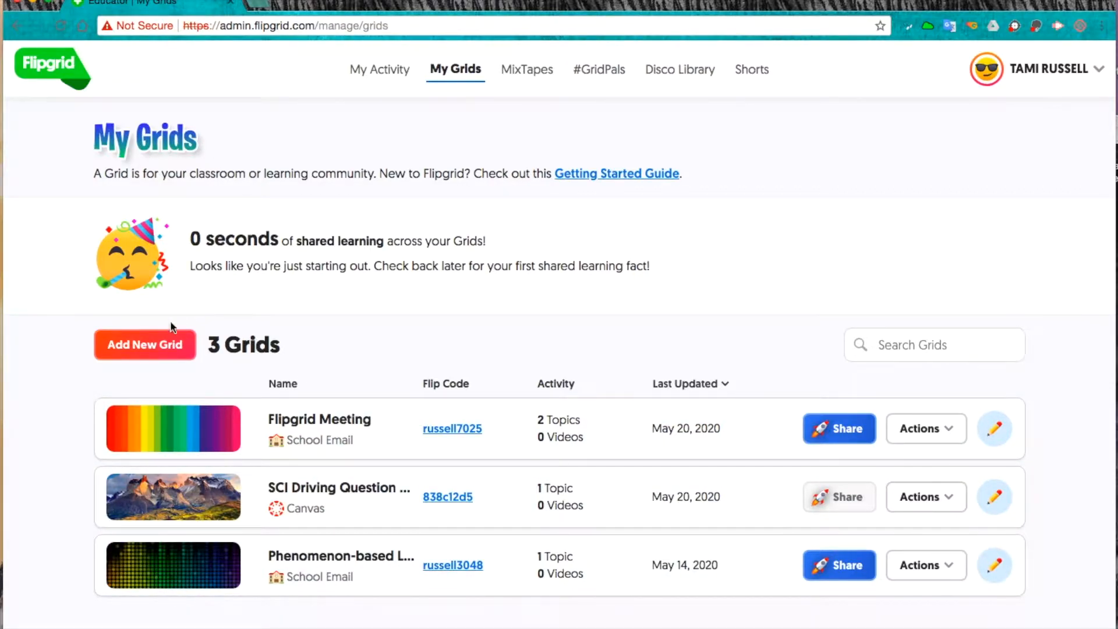
# Step: Start a new grid and name it "Biology 1 1st Block"
pyautogui.click(131, 345)
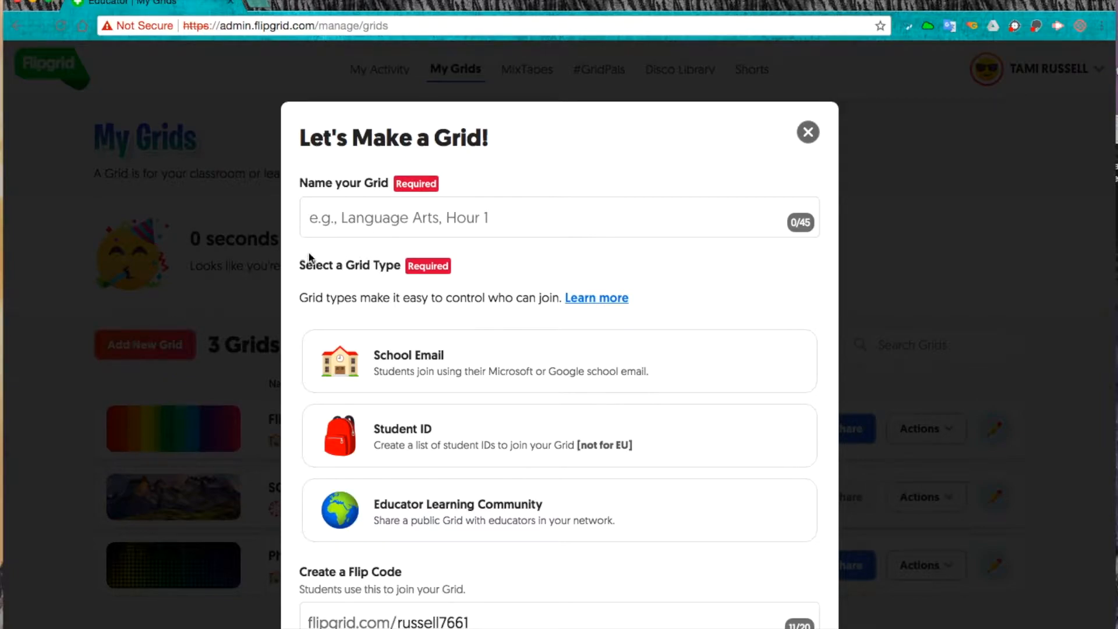
pyautogui.click(317, 221)
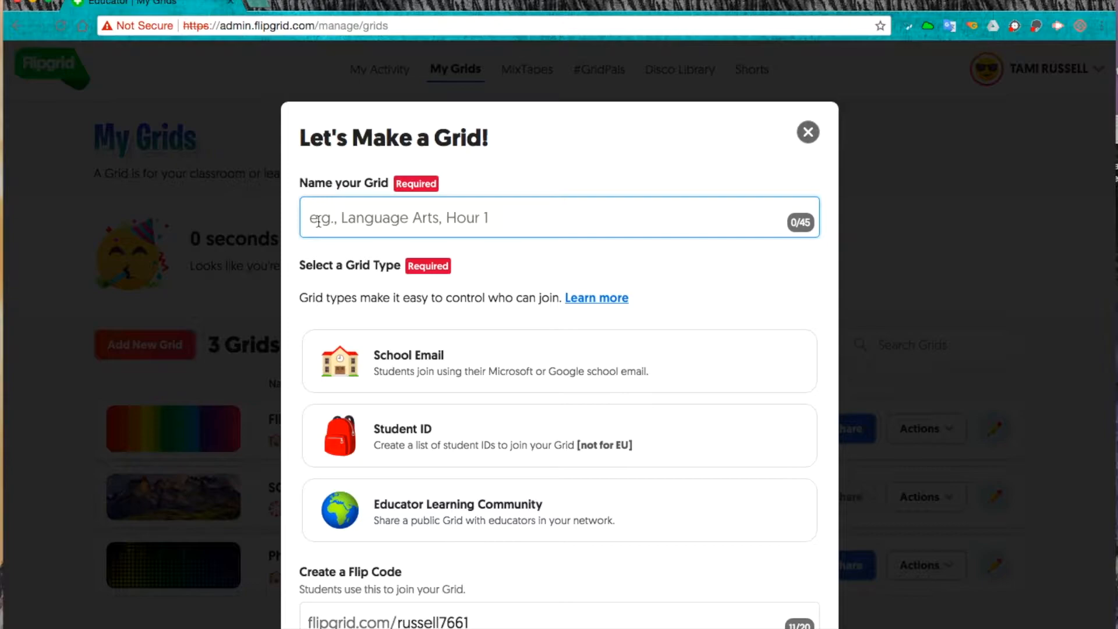
pyautogui.write('B')
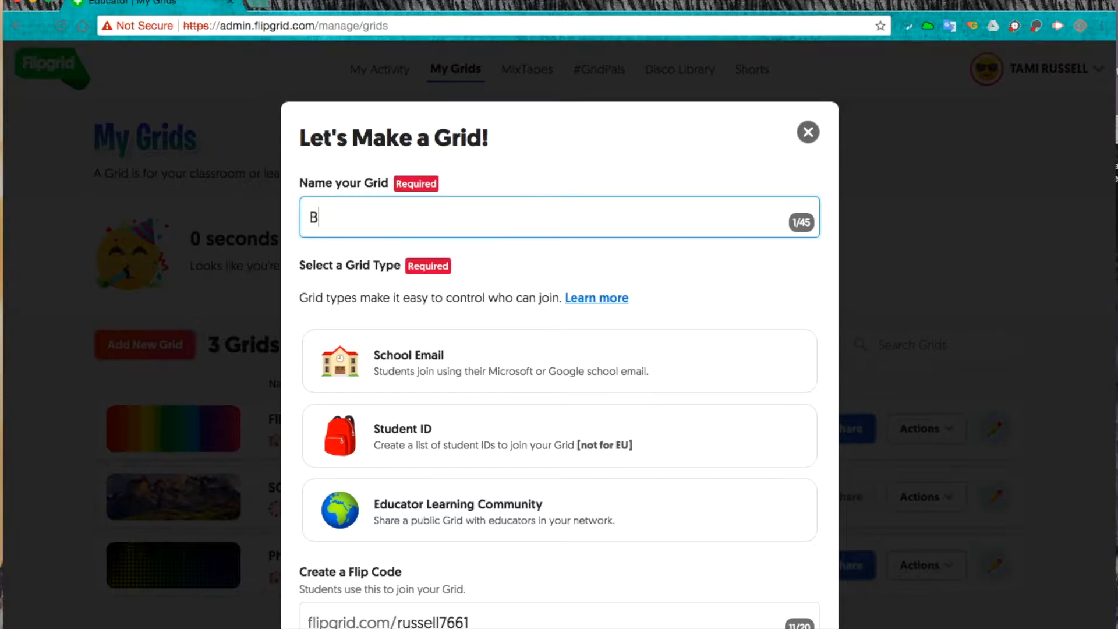
pyautogui.write('iology 1 1')
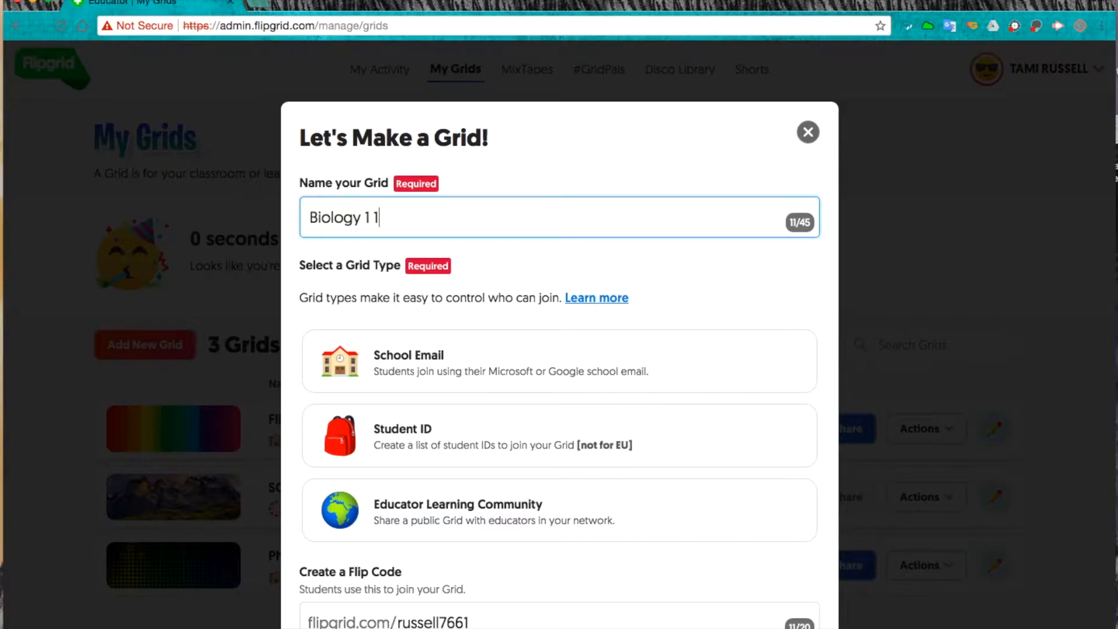
pyautogui.write('st Block')
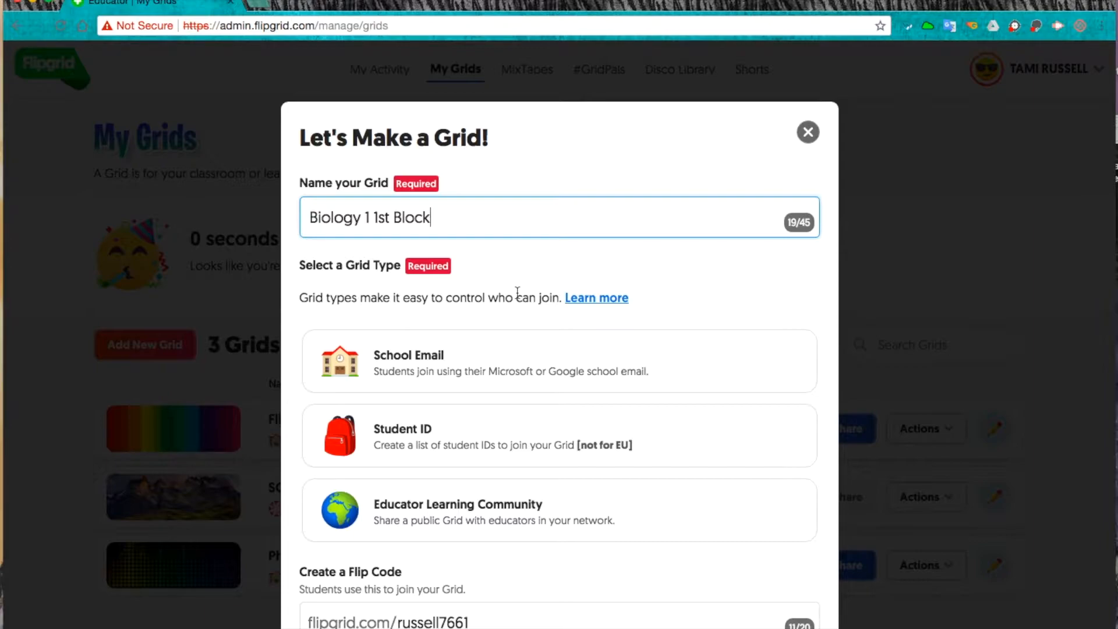
# Step: Choose School Email as the grid type and continue with the suggested Flip Code
pyautogui.click(427, 361)
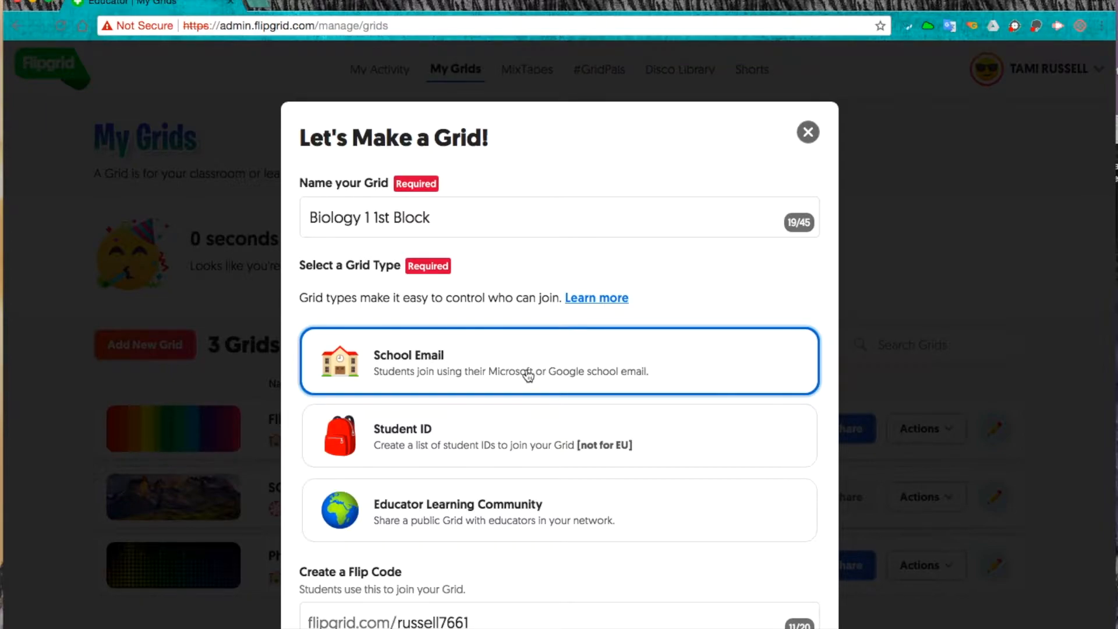
pyautogui.scroll(-3, 527, 375)
pyautogui.scroll(-2, 529, 371)
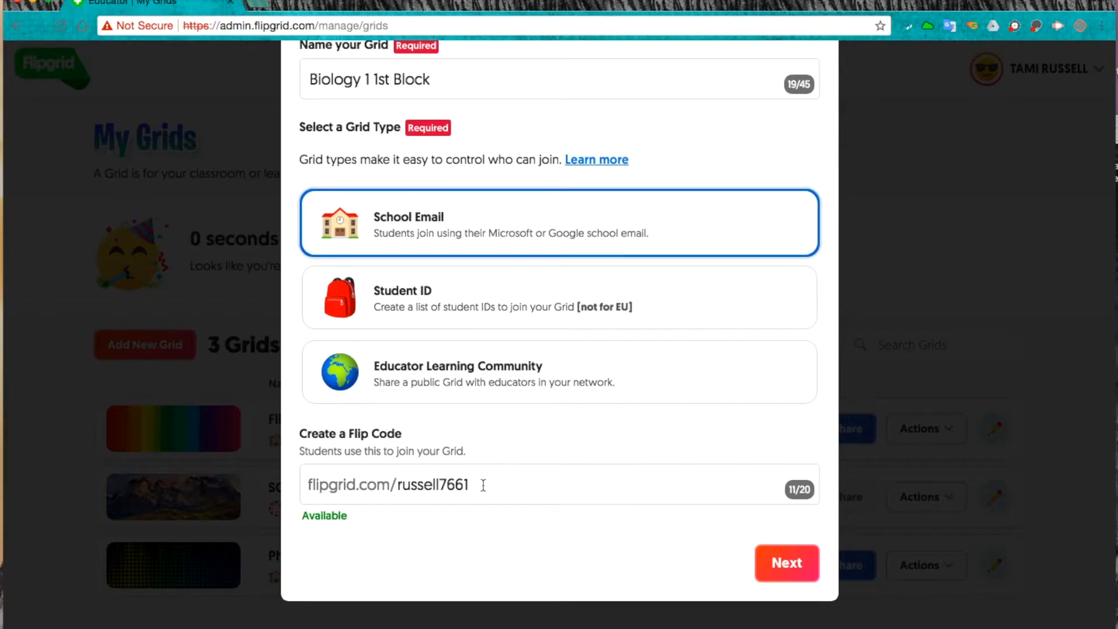
pyautogui.click(783, 564)
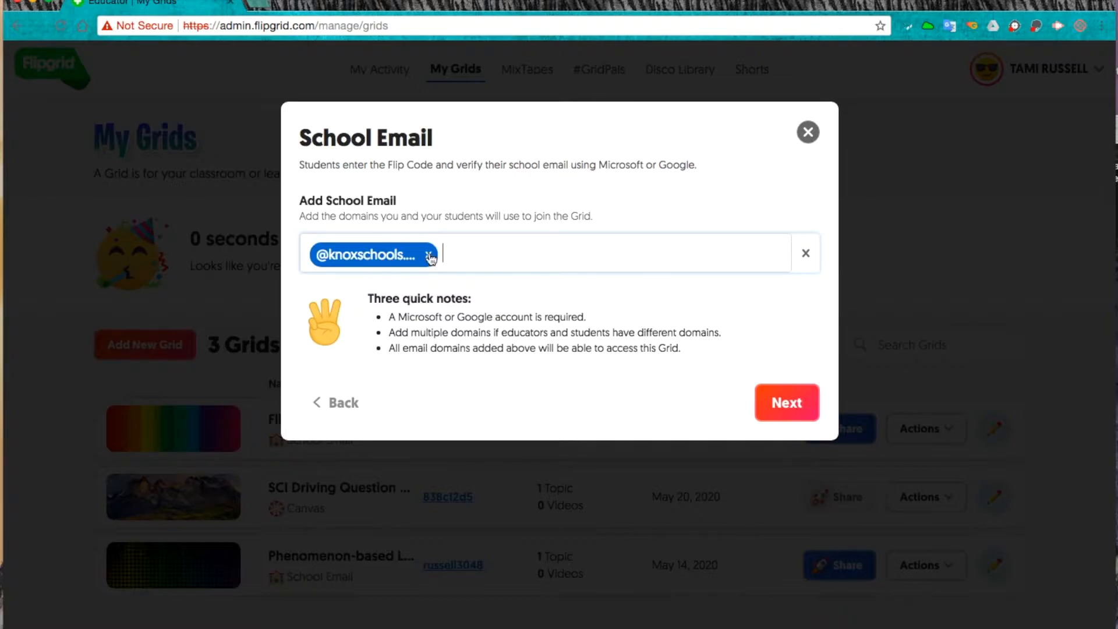
# Step: Add the school email domain student.knoxschools.org, finish creating the grid and go to its details
pyautogui.write('@student.')
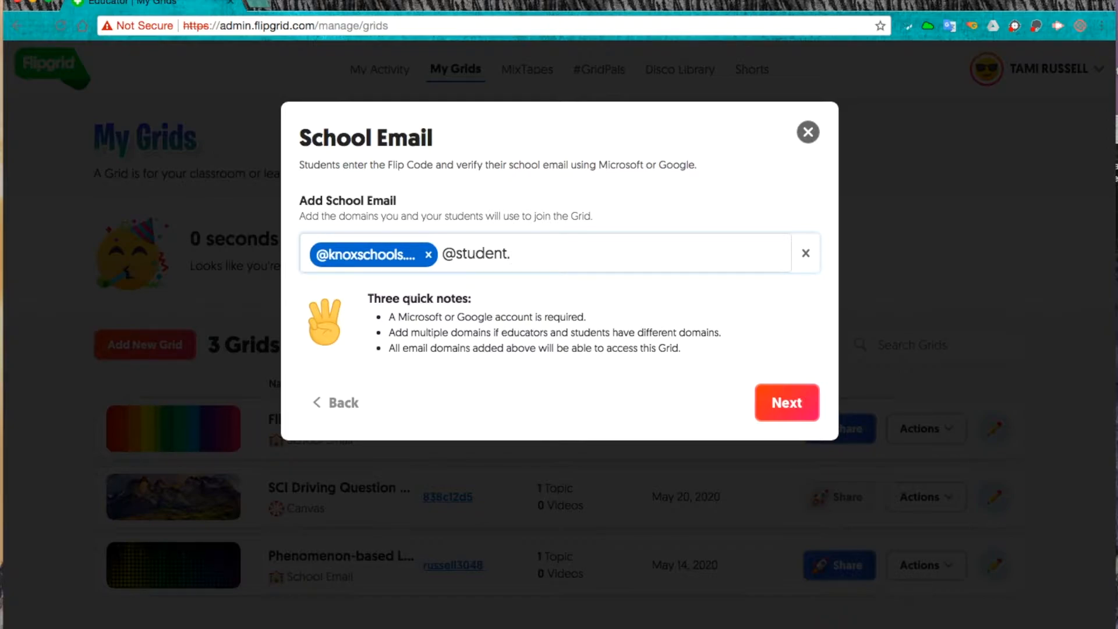
pyautogui.write('knoxscho')
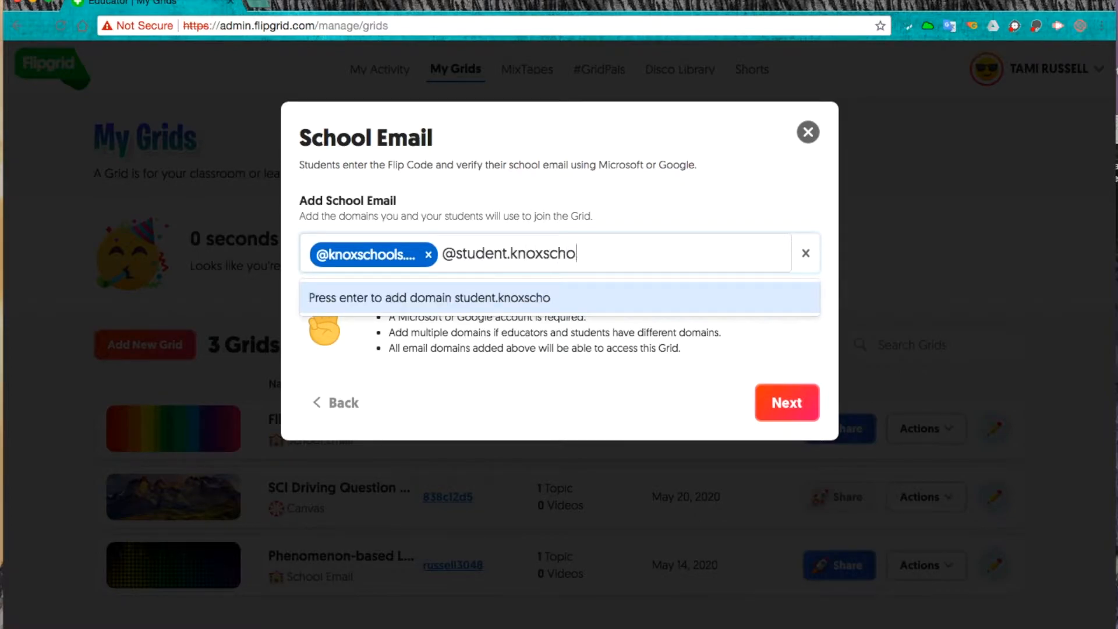
pyautogui.write('ols.org')
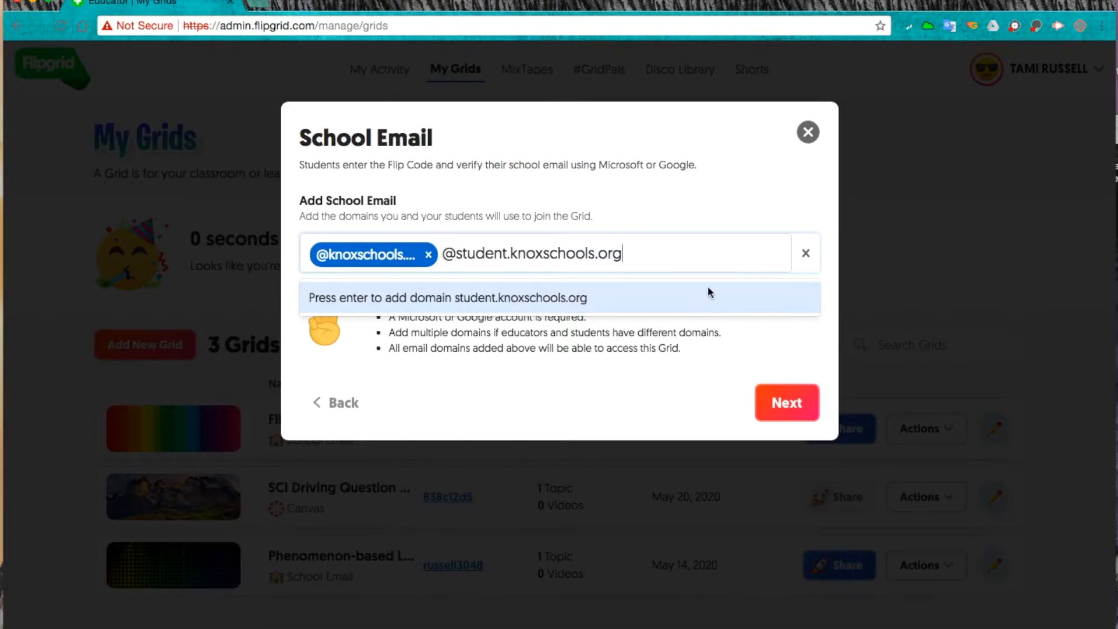
pyautogui.press('Return')
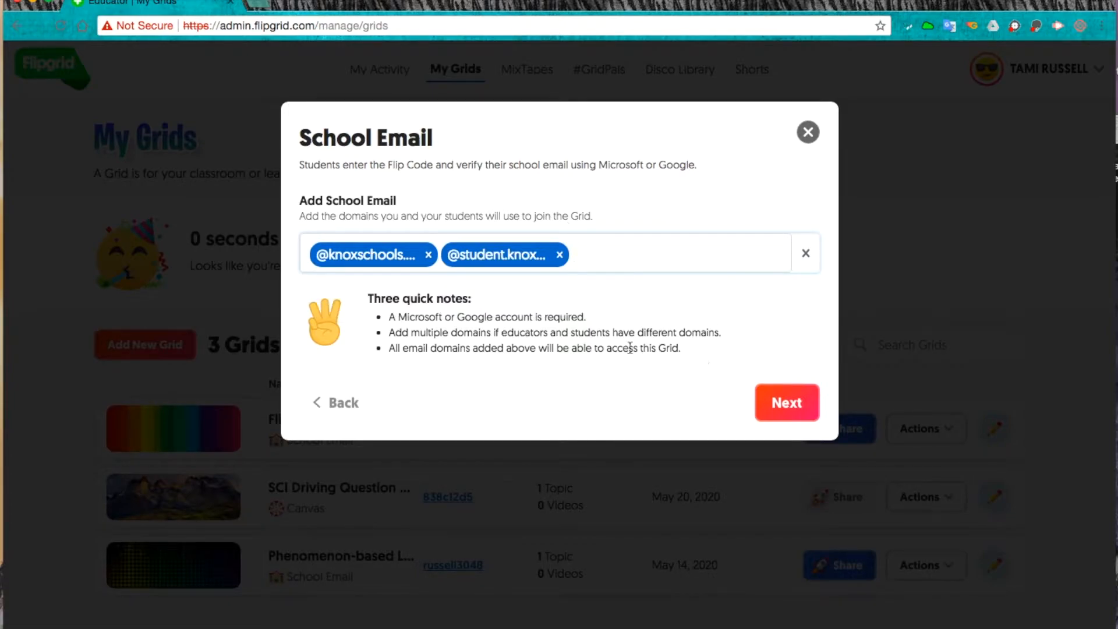
pyautogui.click(790, 406)
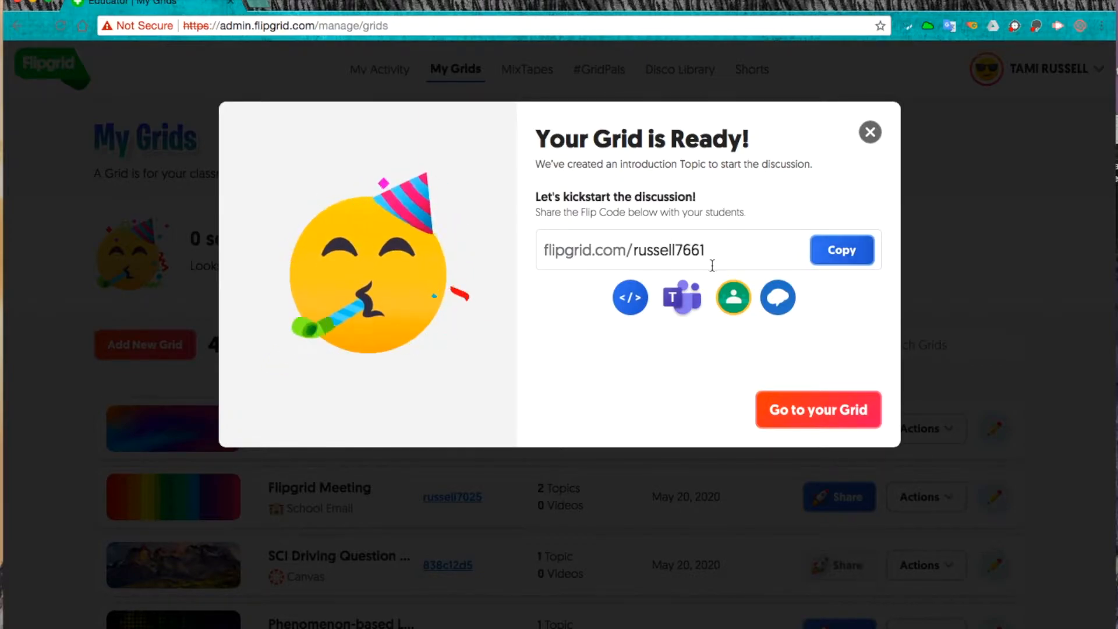
pyautogui.click(805, 412)
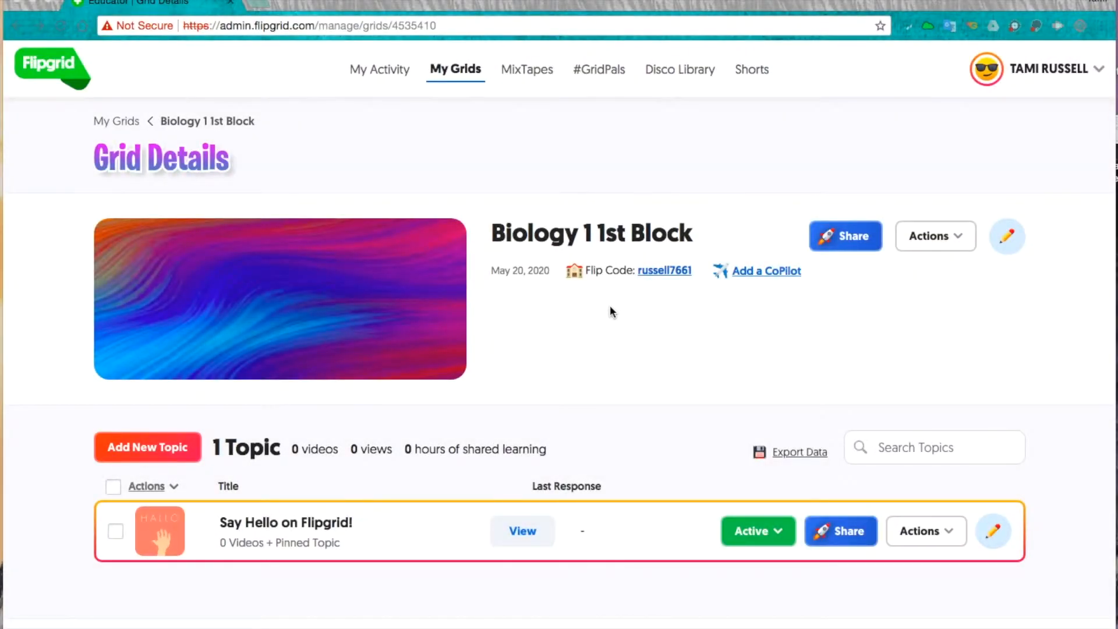
# Step: Change the grid's cover to the Nature image of a wooden pier with a boat at sunset, and update the grid
pyautogui.click(1007, 236)
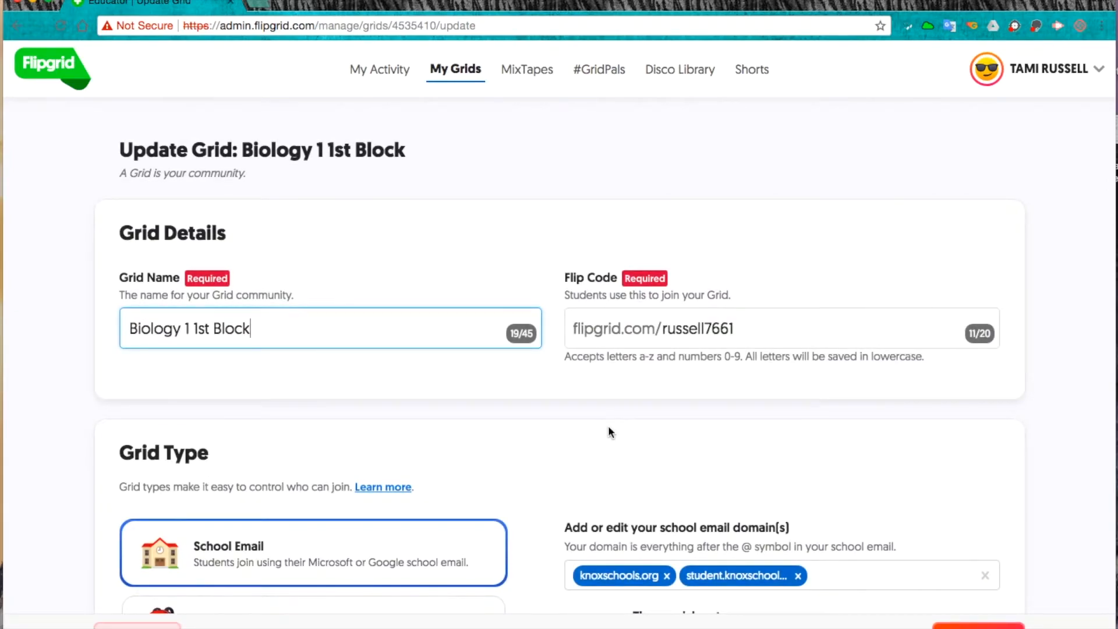
pyautogui.scroll(-6, 608, 430)
pyautogui.scroll(-5, 608, 431)
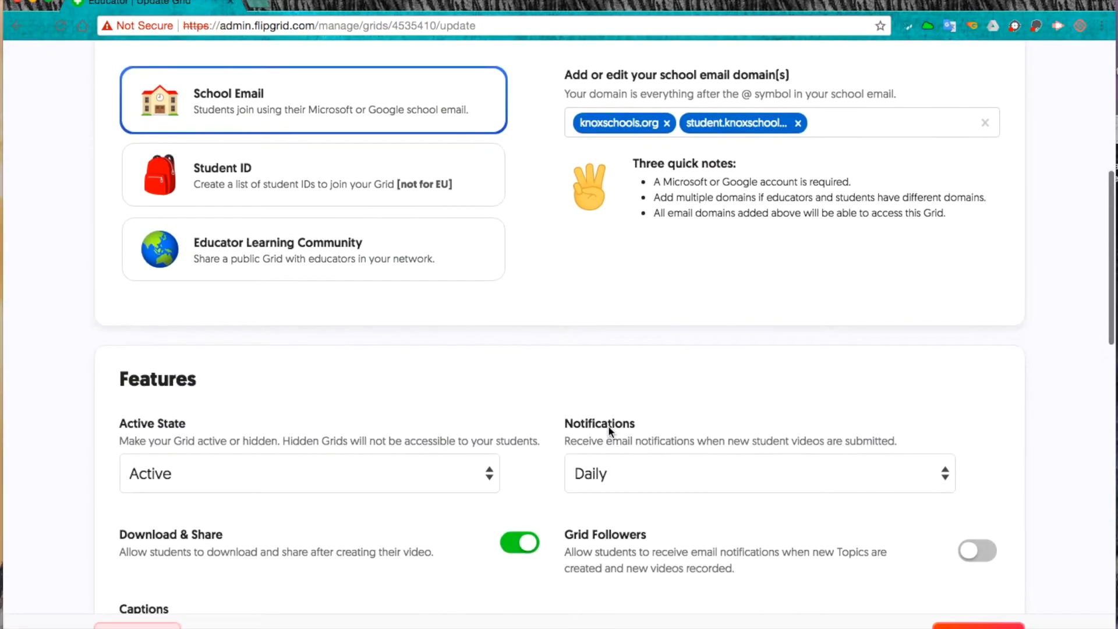
pyautogui.scroll(-7, 609, 431)
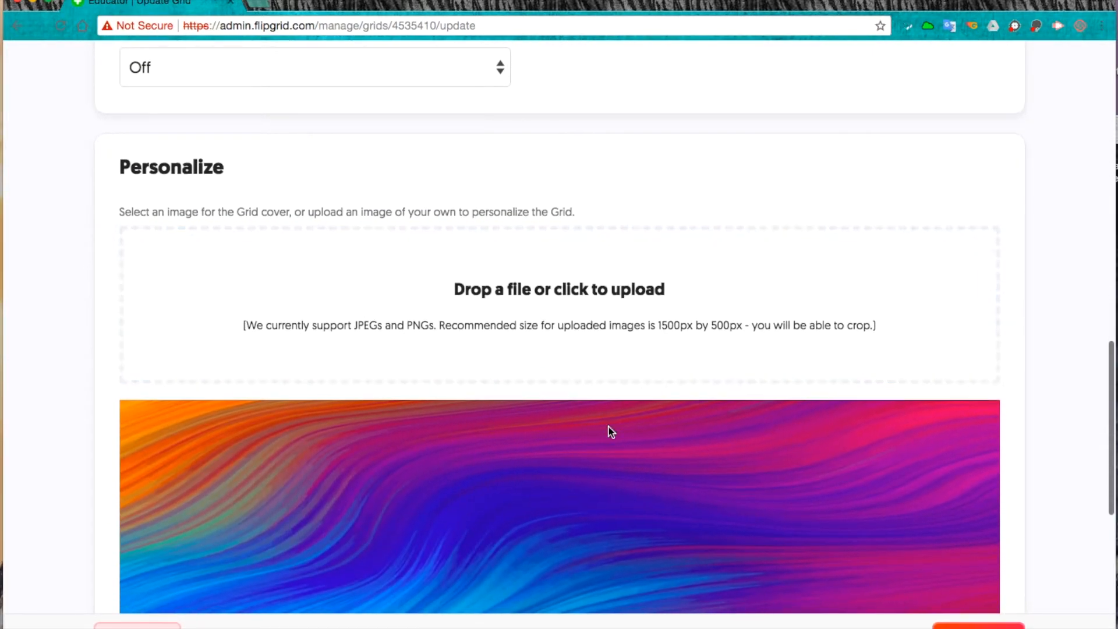
pyautogui.scroll(-1, 610, 432)
pyautogui.scroll(-1, 610, 432)
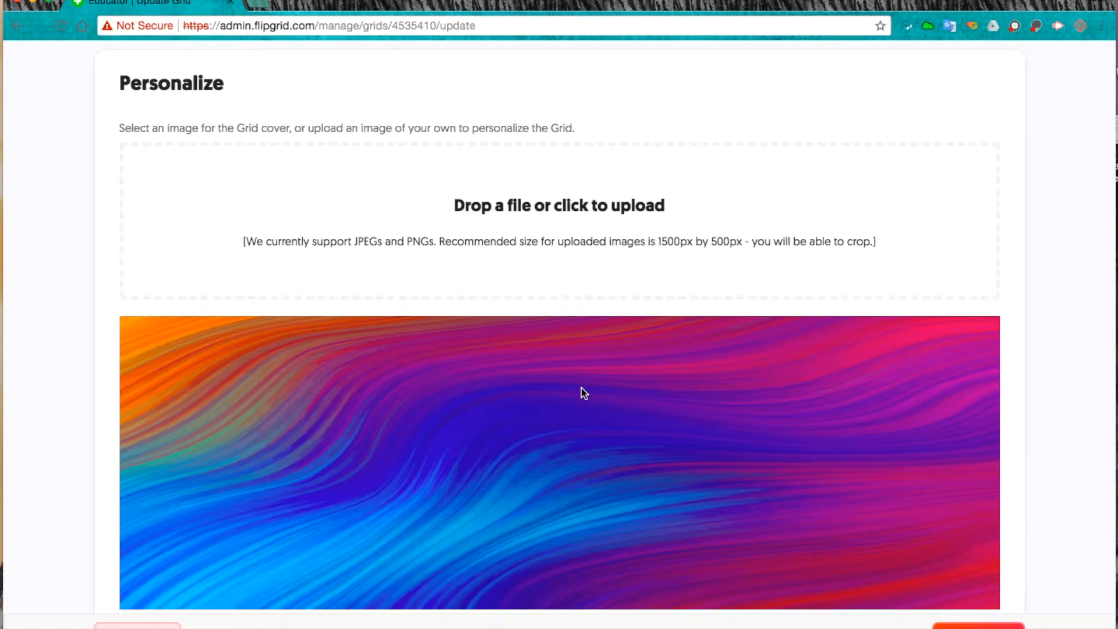
pyautogui.scroll(-2, 582, 394)
pyautogui.scroll(-2, 582, 393)
pyautogui.scroll(-1, 581, 393)
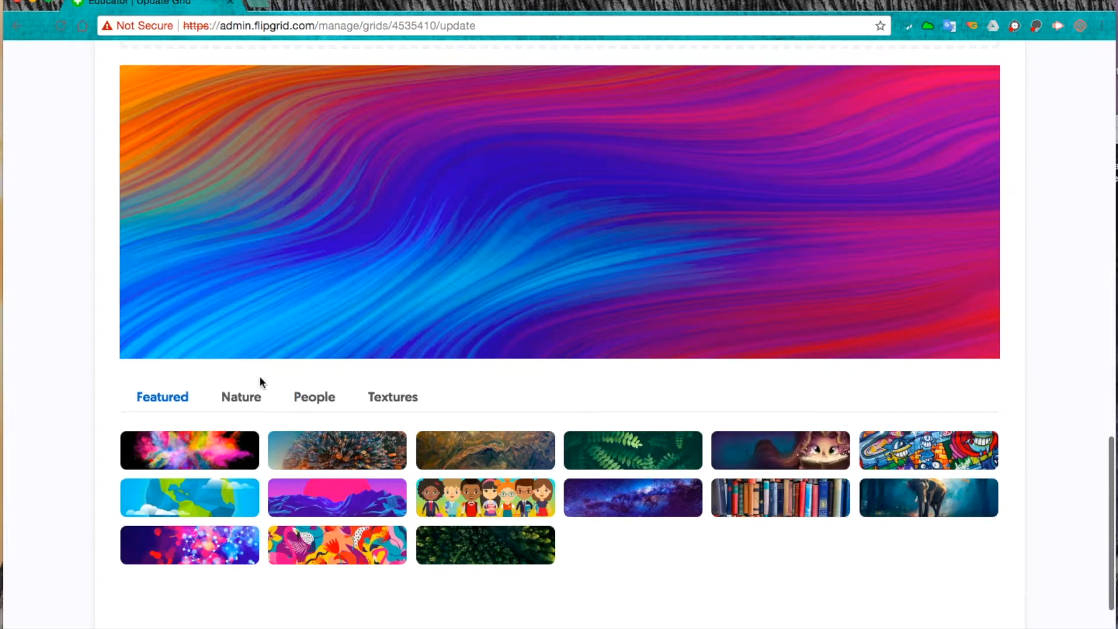
pyautogui.click(249, 404)
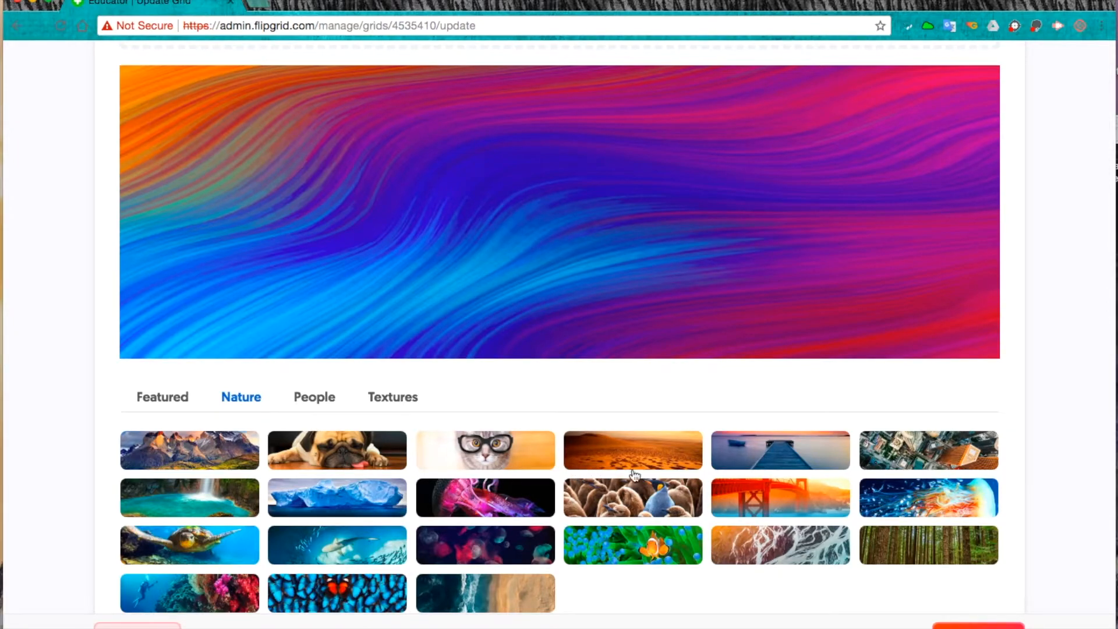
pyautogui.click(752, 460)
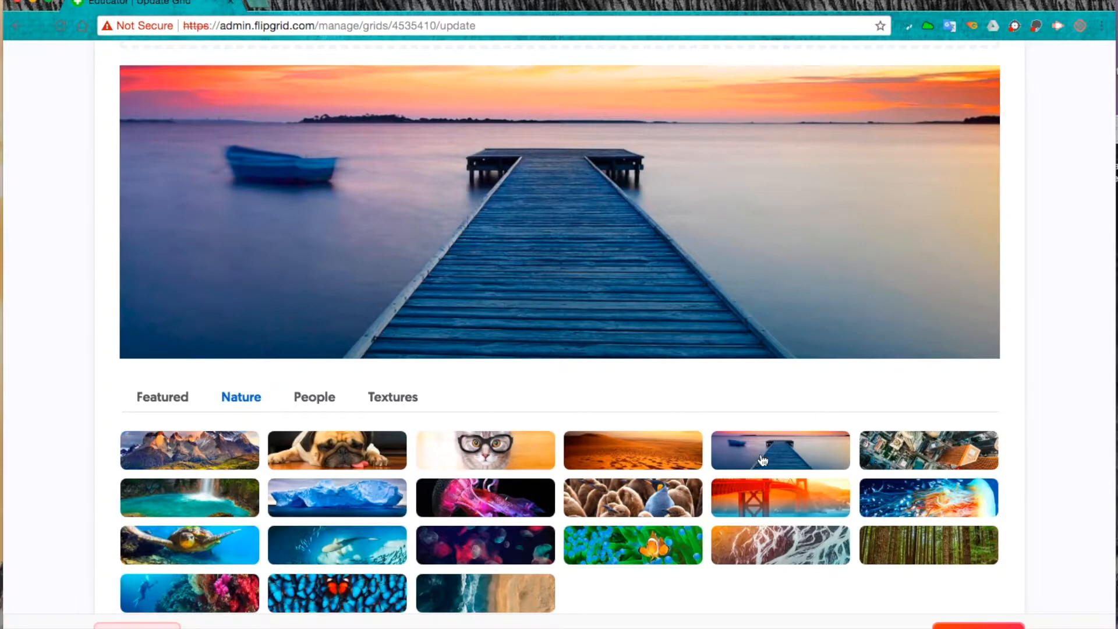
pyautogui.scroll(-4, 897, 530)
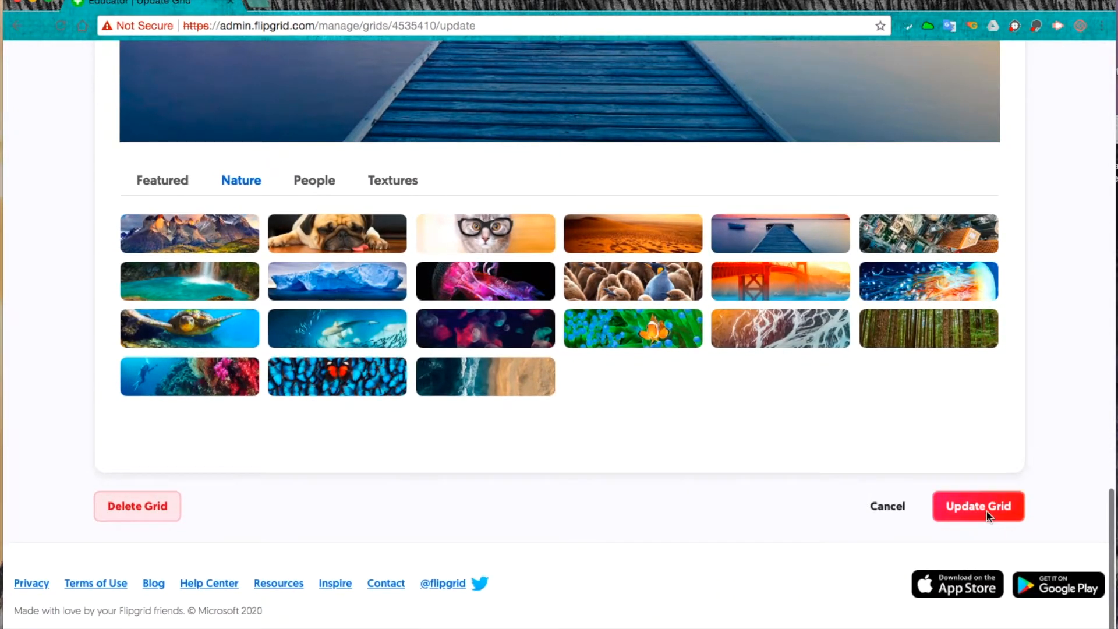
pyautogui.click(986, 511)
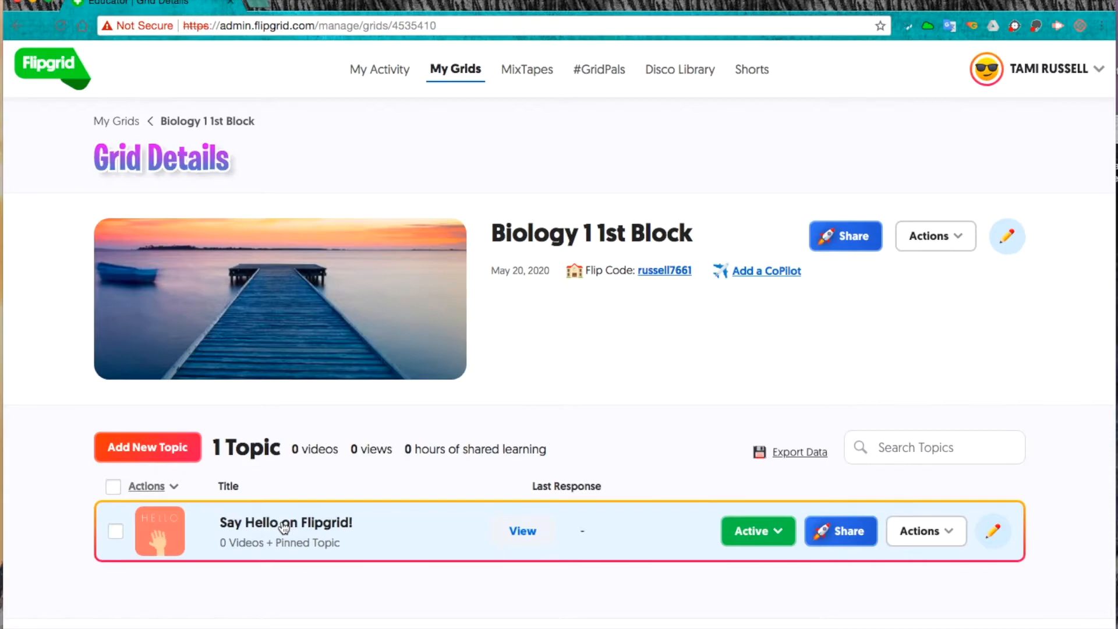
# Step: Add a new topic to the grid with the title "Introduce Yourself!"
pyautogui.click(174, 449)
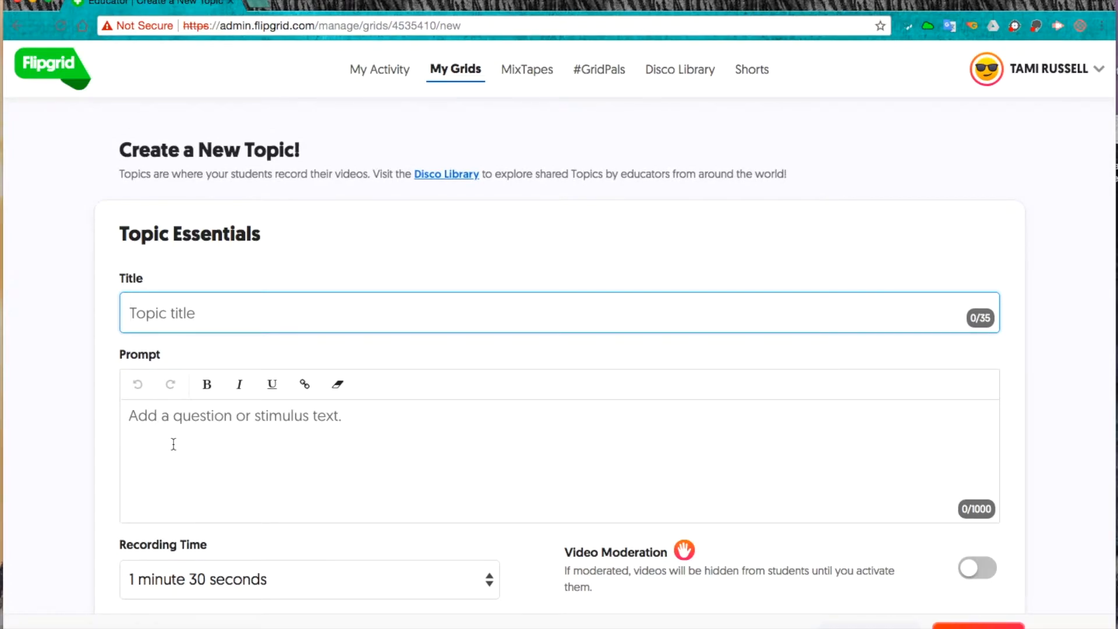
pyautogui.write('Introduce Your')
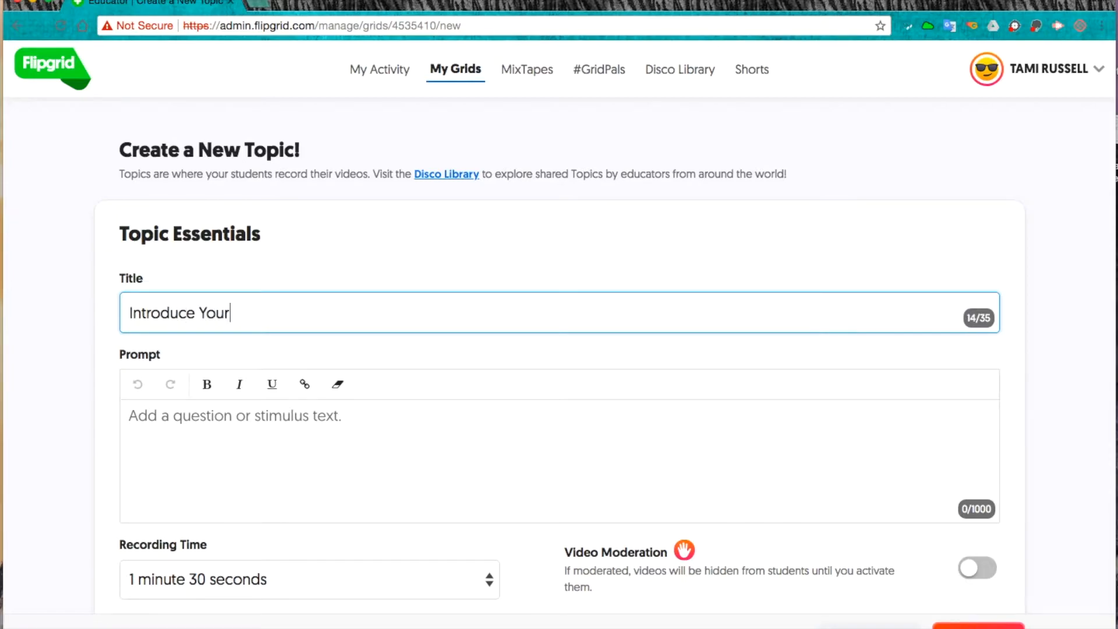
pyautogui.write('self!')
# Step: Enter the topic prompt "Tell me one thing you will always remember about the Covid-19 shutdown time."
pyautogui.click(173, 417)
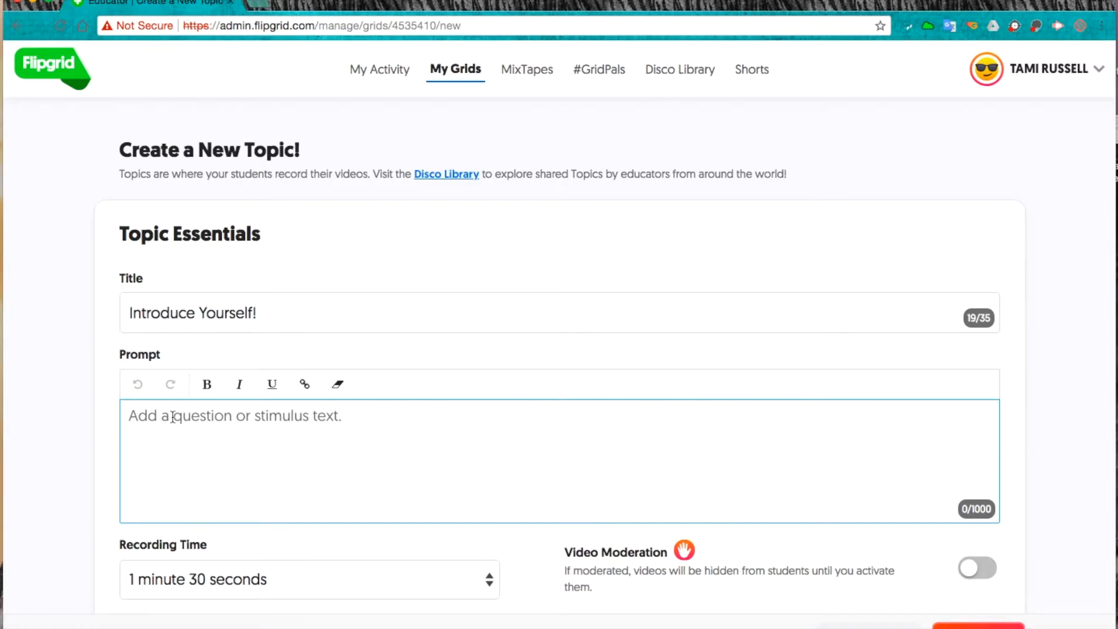
pyautogui.write('Tell me ')
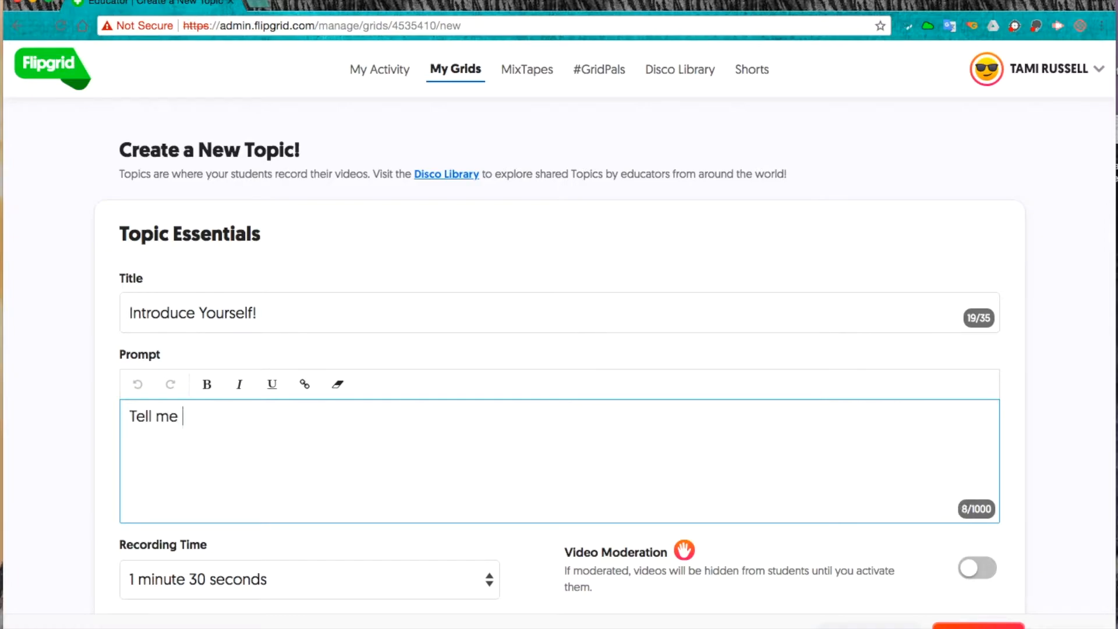
pyautogui.write('one thing you wi')
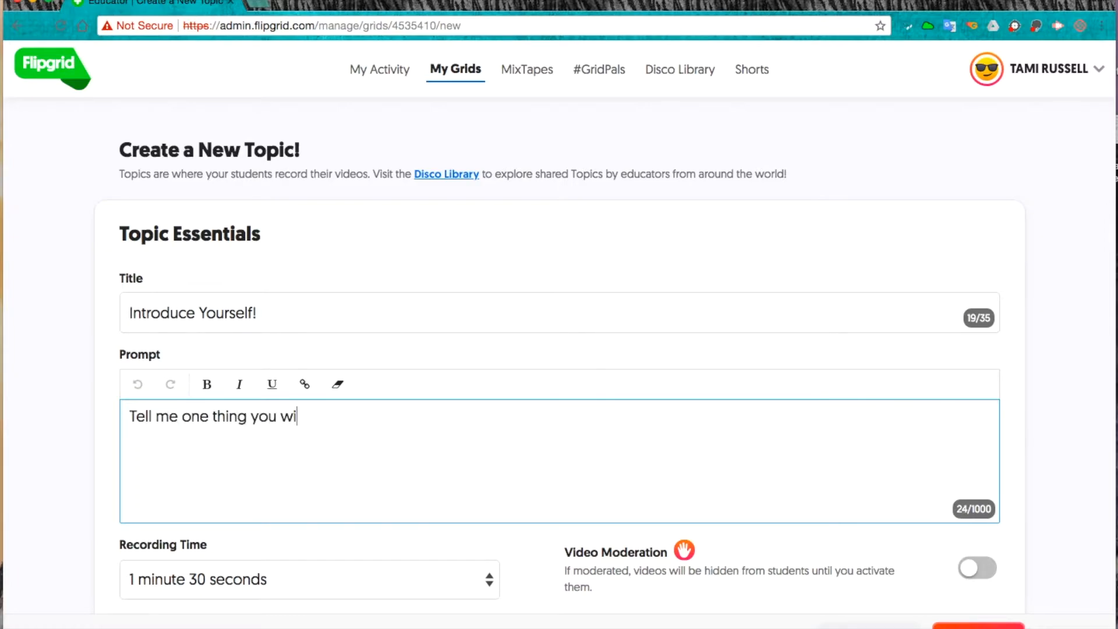
pyautogui.write('ll always rem')
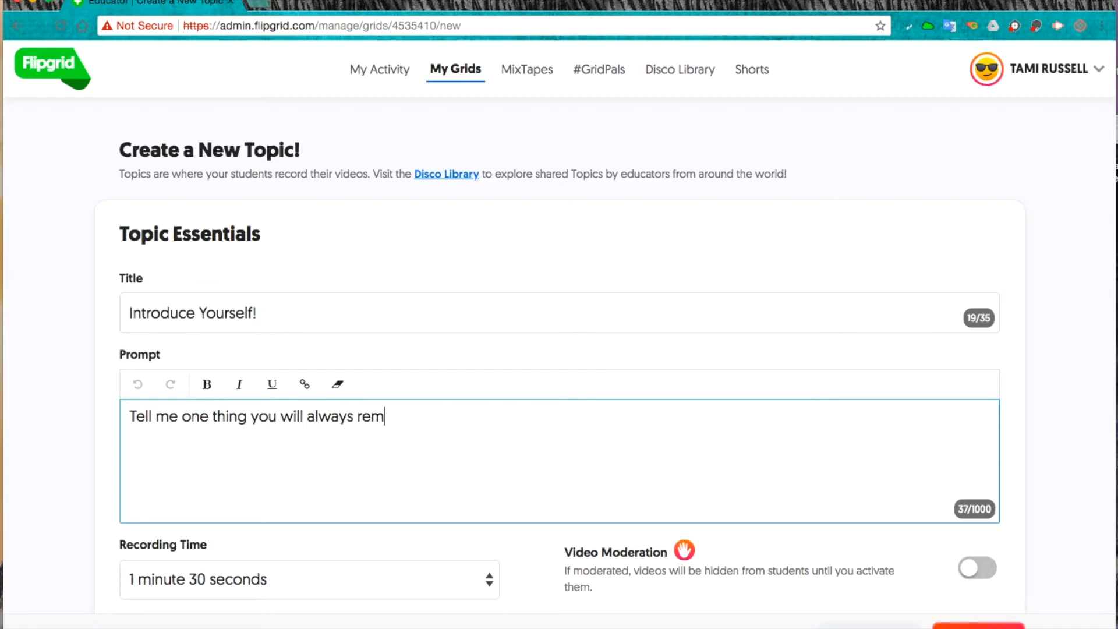
pyautogui.write('ember about ')
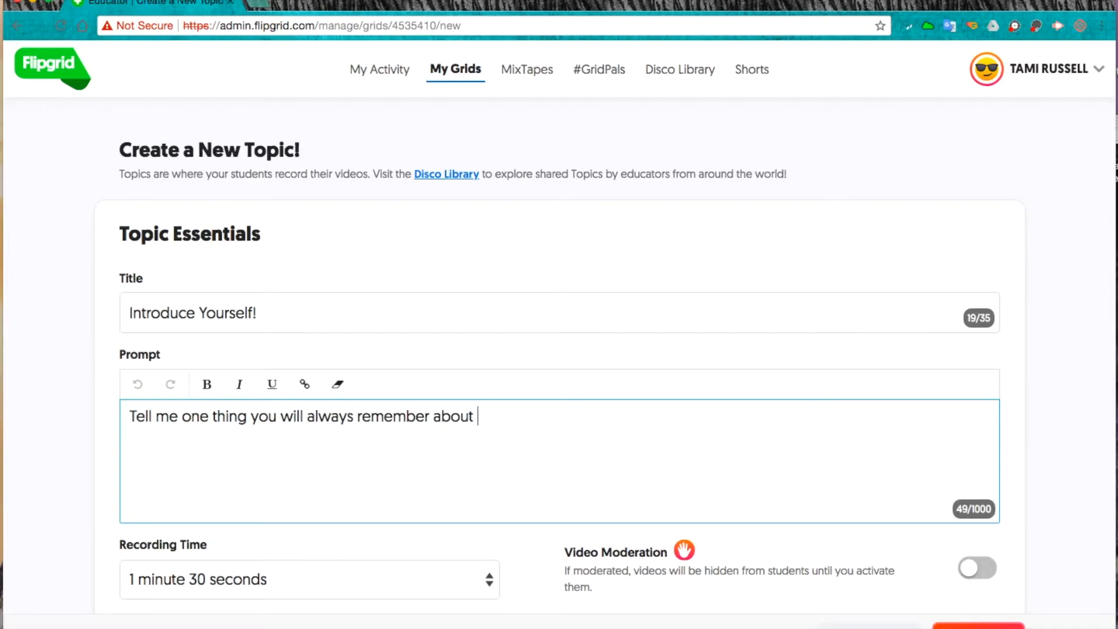
pyautogui.write('the Covid')
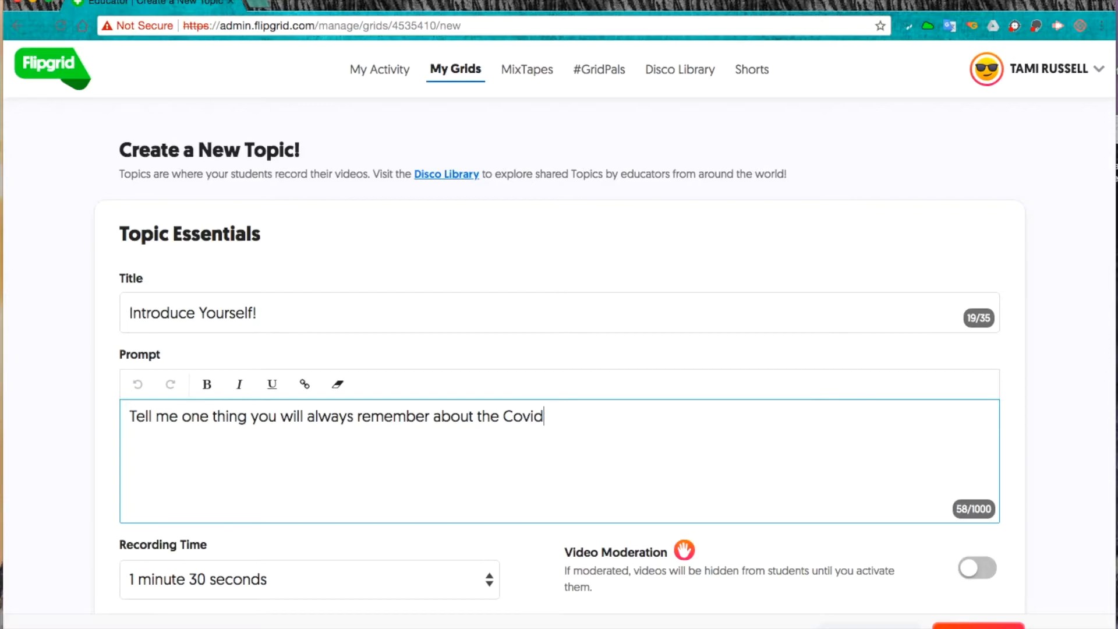
pyautogui.write('-19 shutd')
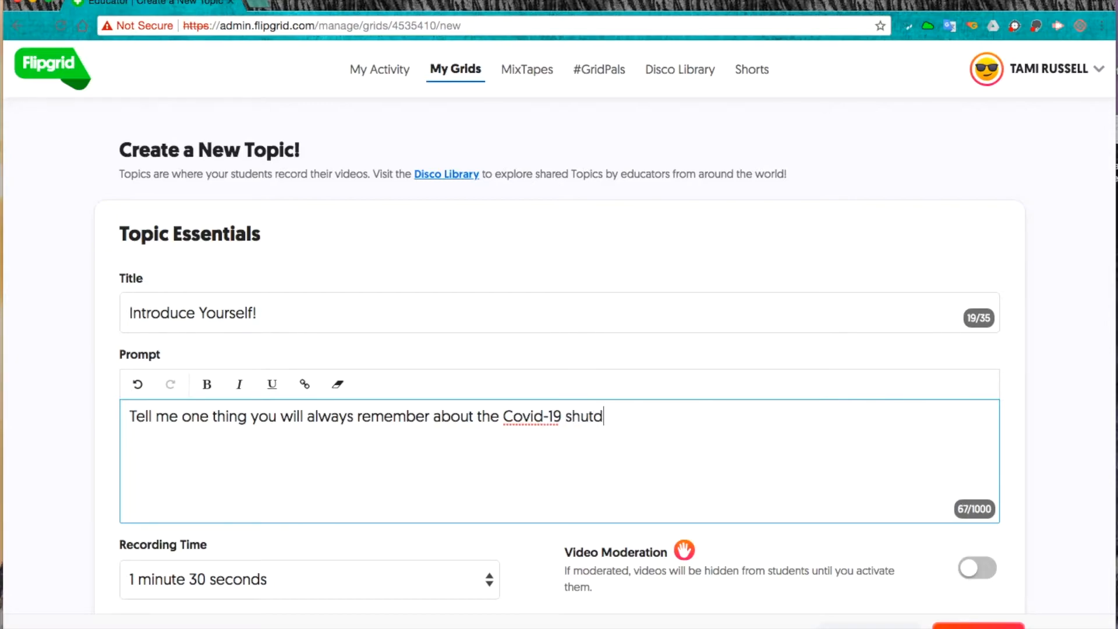
pyautogui.write('own time.')
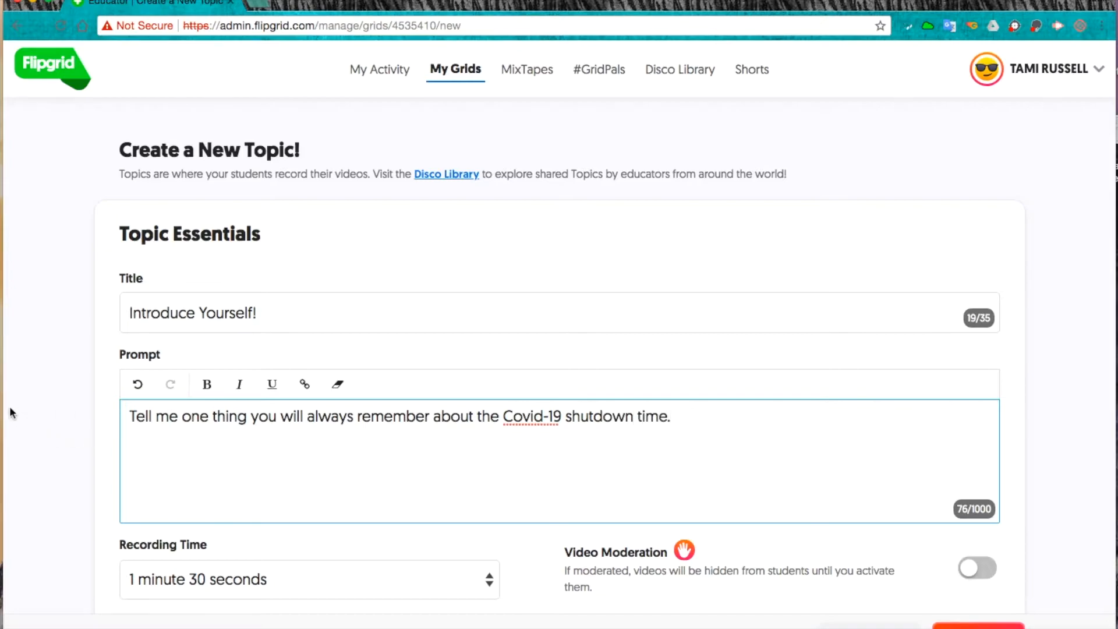
# Step: Insert the sentence "Introduce yourself to the class!" at the beginning of the prompt, before "Tell me"
pyautogui.click(128, 416)
pyautogui.write('Introduce ')
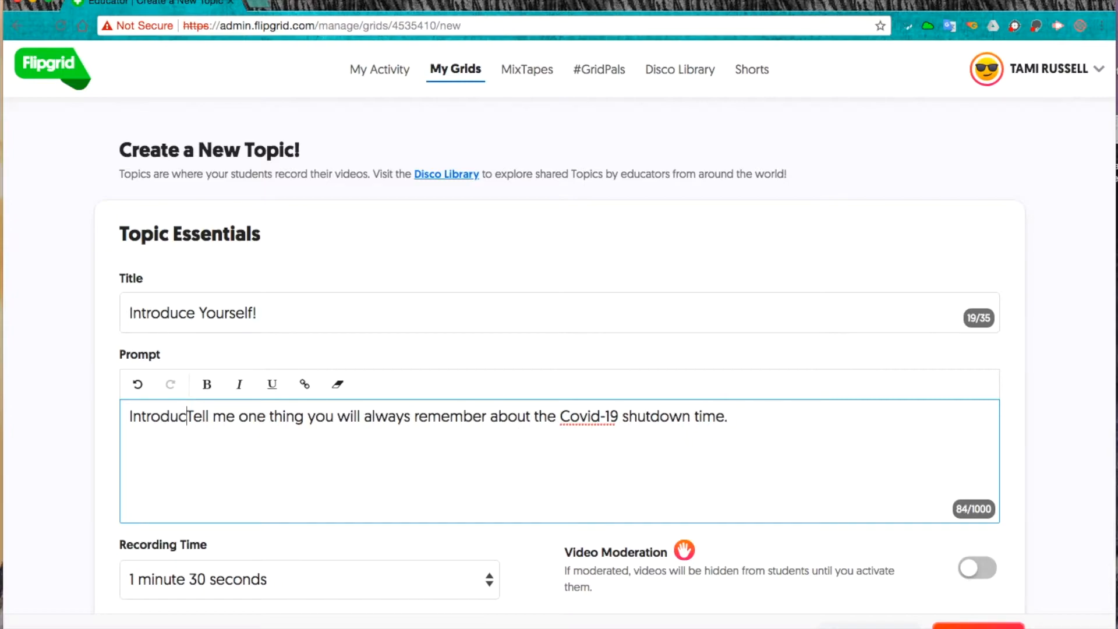
pyautogui.write('yourself')
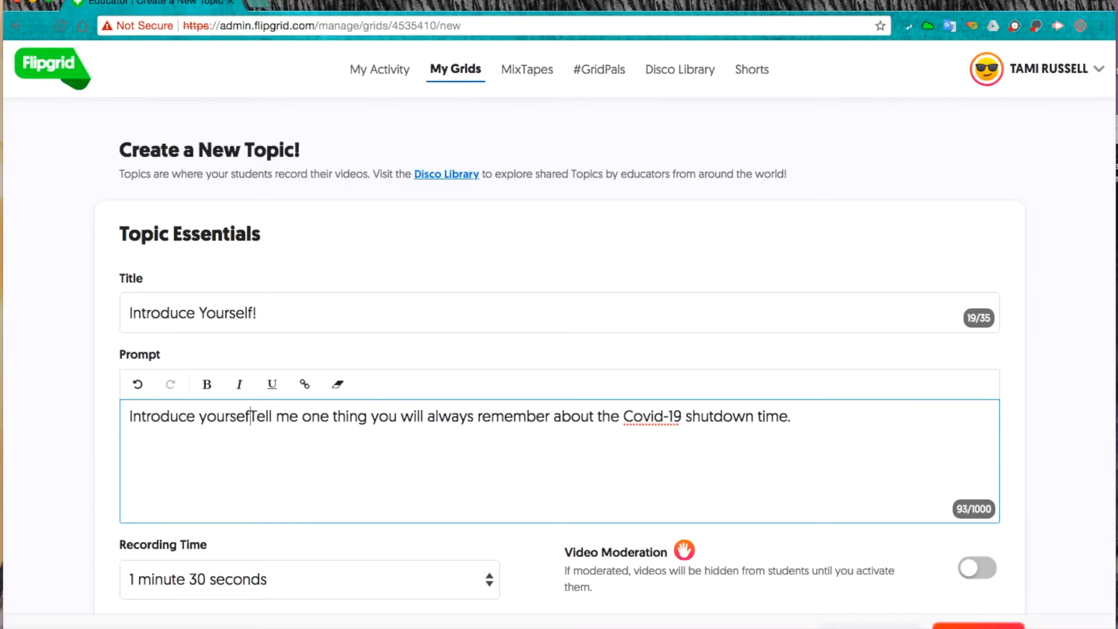
pyautogui.write(' tothe c')
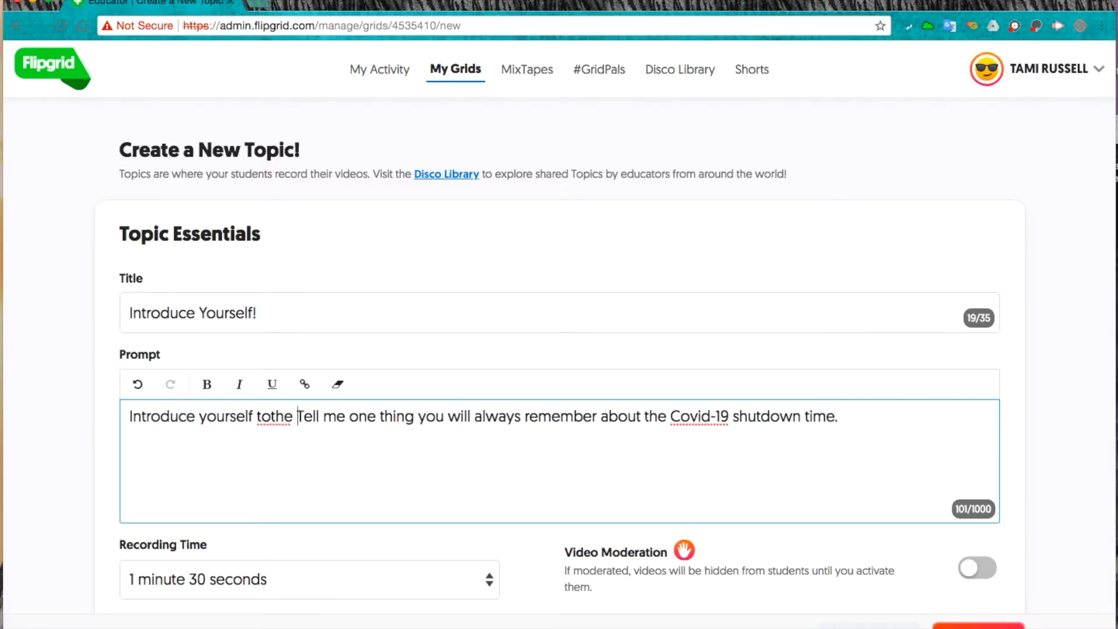
pyautogui.press('BackSpace')
pyautogui.press('BackSpace')
pyautogui.press('BackSpace')
pyautogui.press('BackSpace')
pyautogui.press('BackSpace')
pyautogui.write('the class')
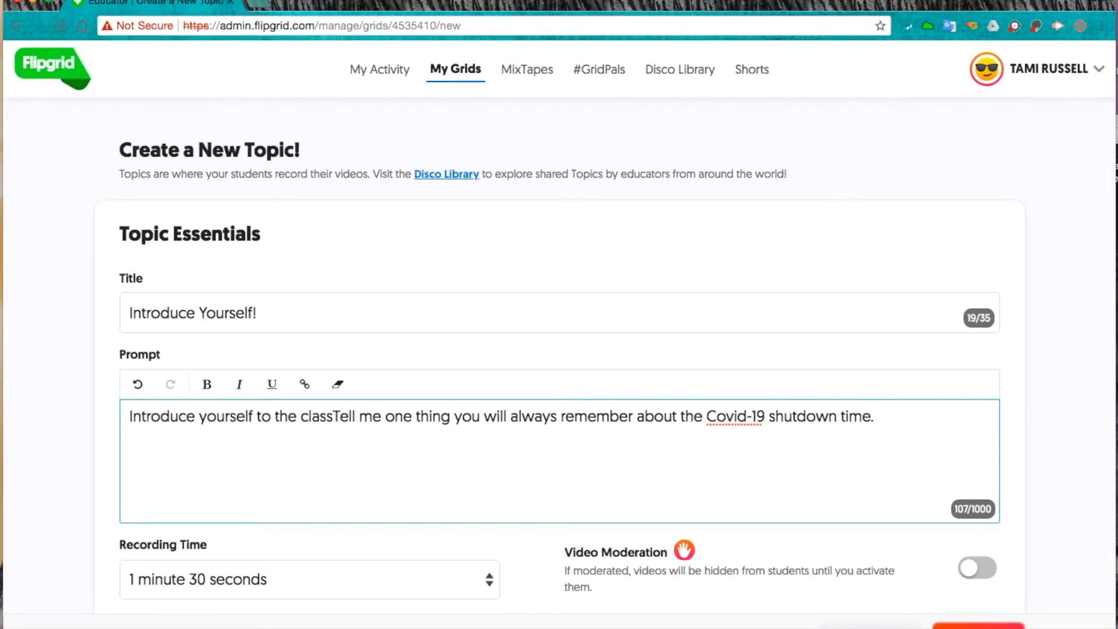
pyautogui.write('!')
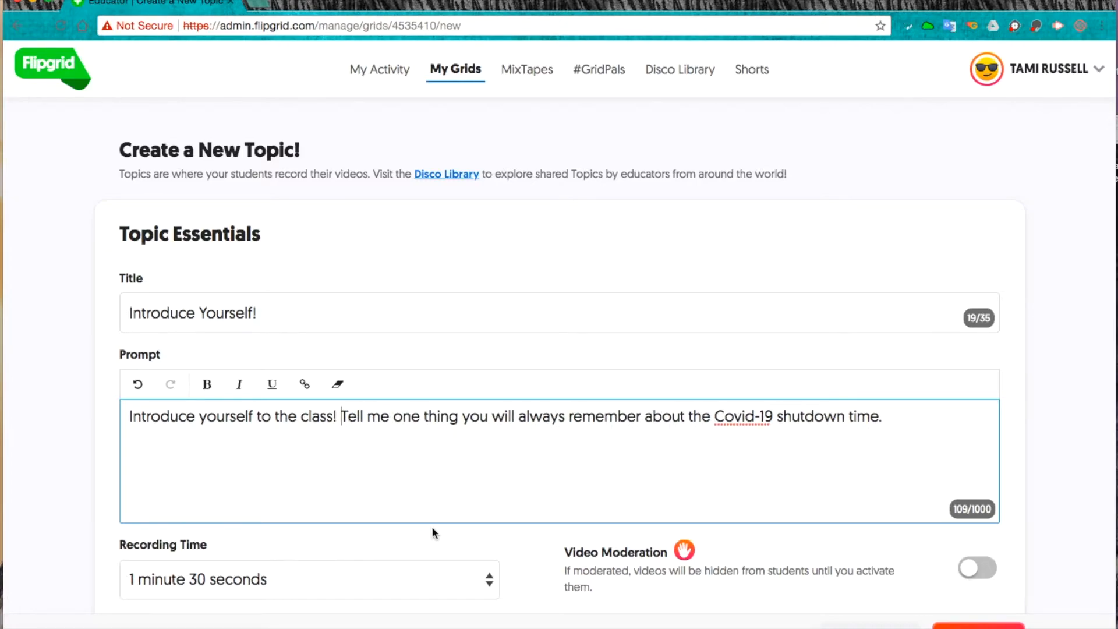
# Step: Check the available recording times without choosing another one, and switch video moderation on and off again
pyautogui.scroll(-2, 433, 527)
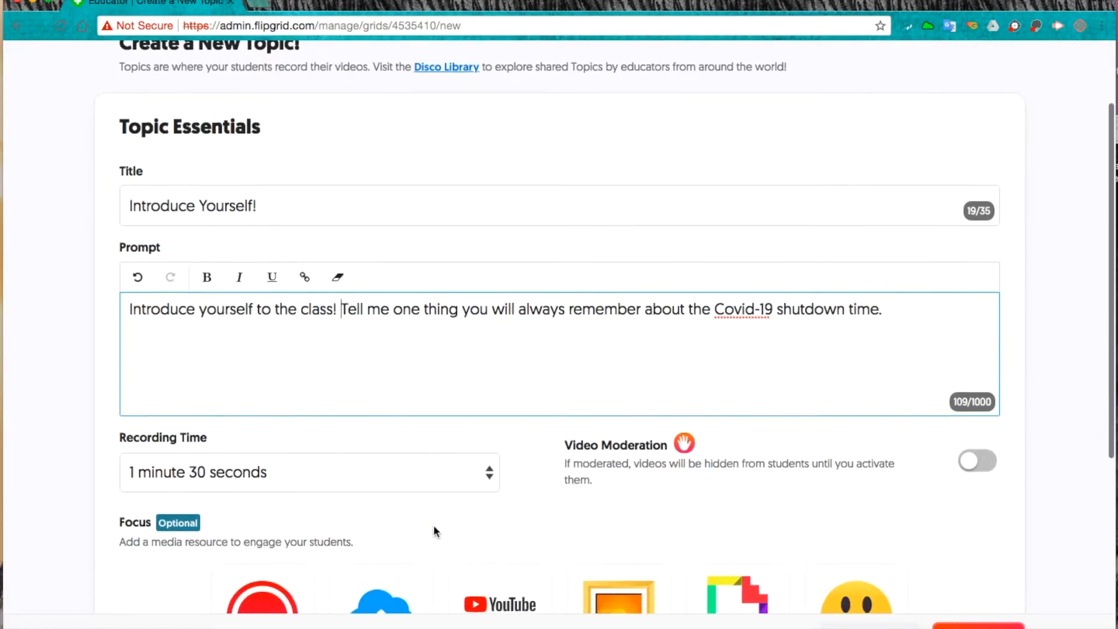
pyautogui.click(484, 472)
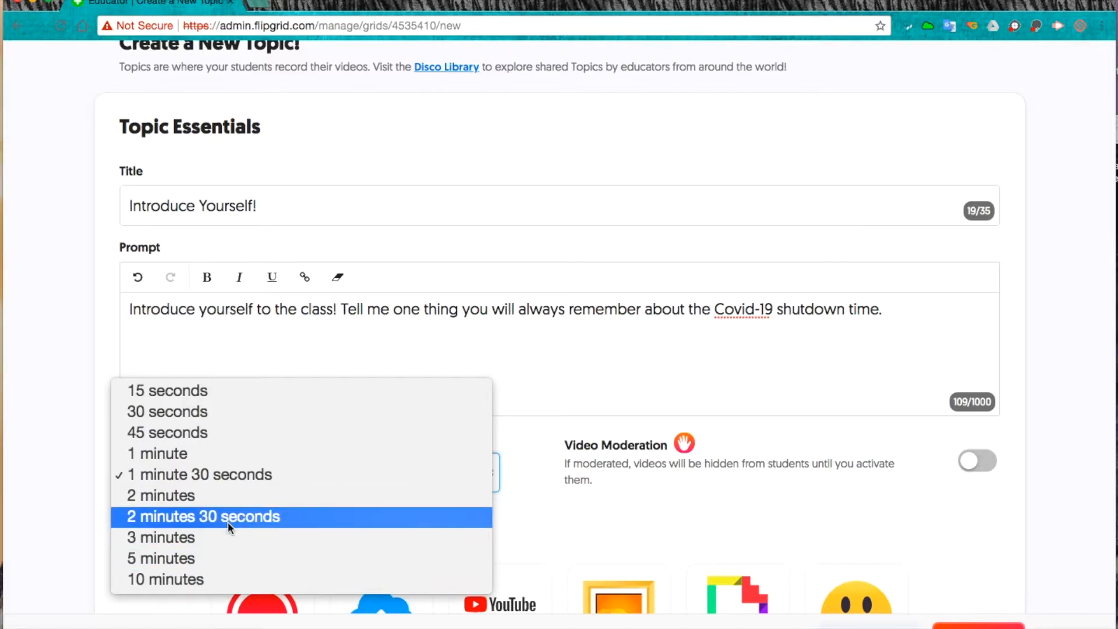
pyautogui.click(488, 373)
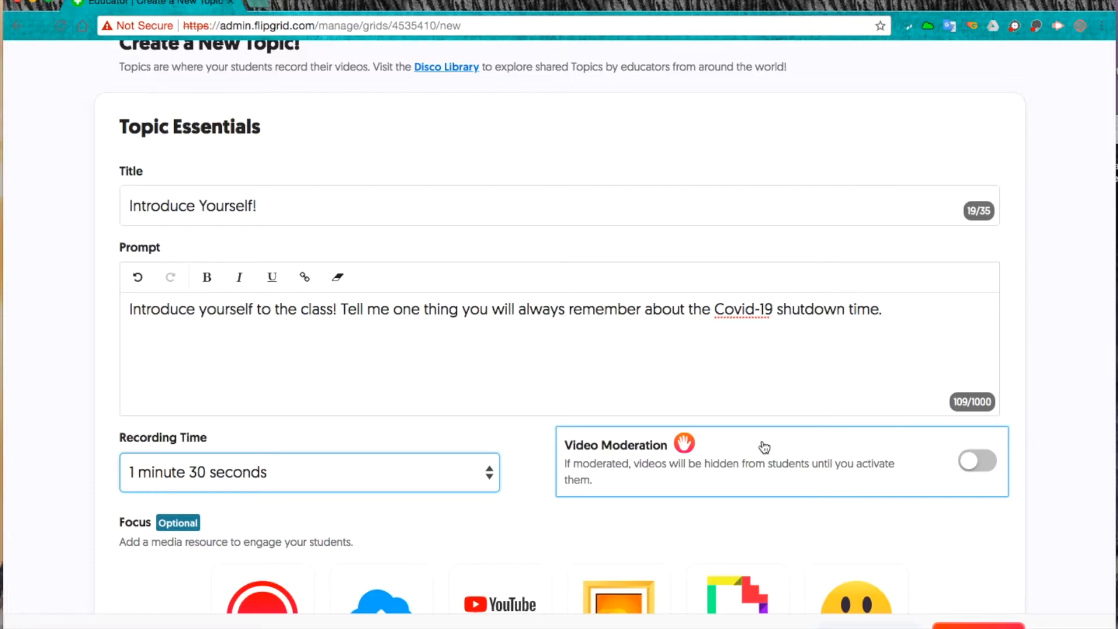
pyautogui.click(962, 469)
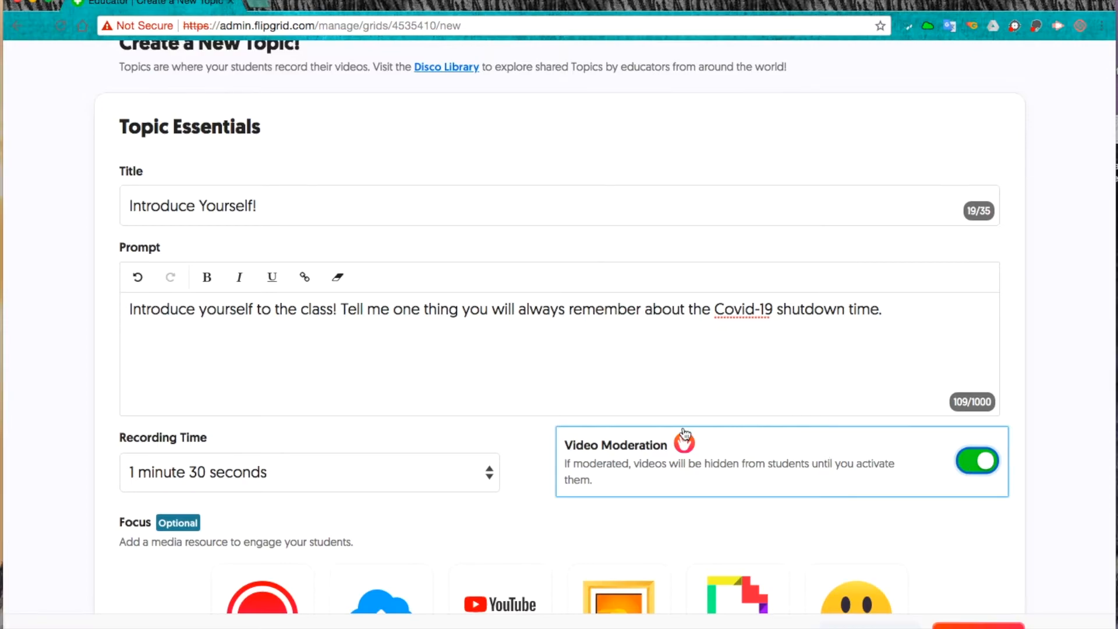
pyautogui.click(978, 461)
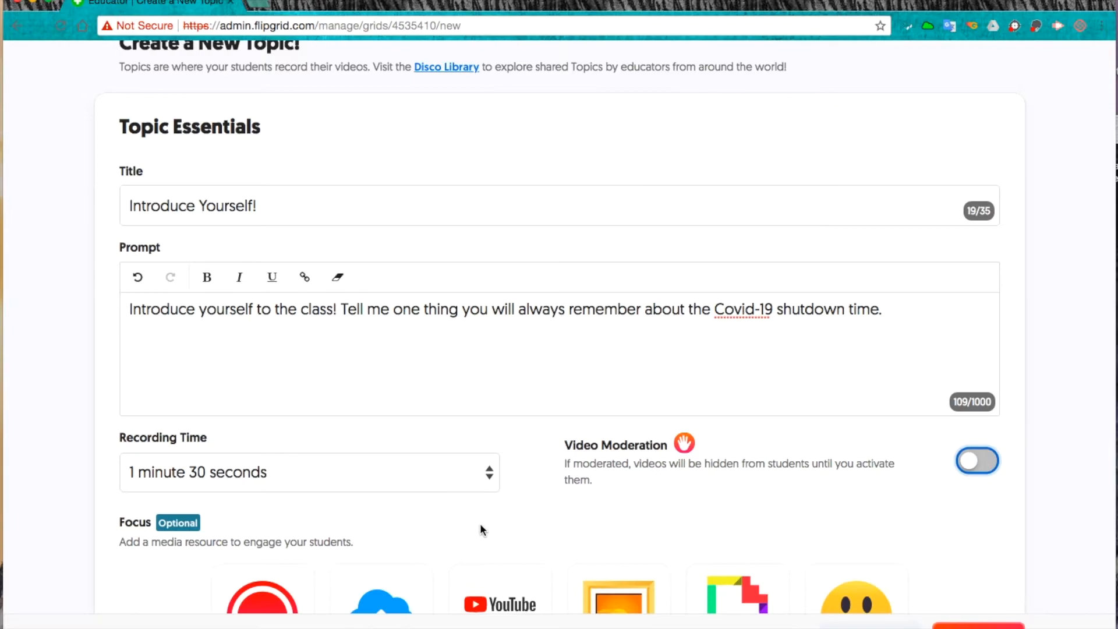
# Step: Add an emoji of a brown-haired female scientist with goggles and a green flask as the topic's focus
pyautogui.scroll(-5, 480, 523)
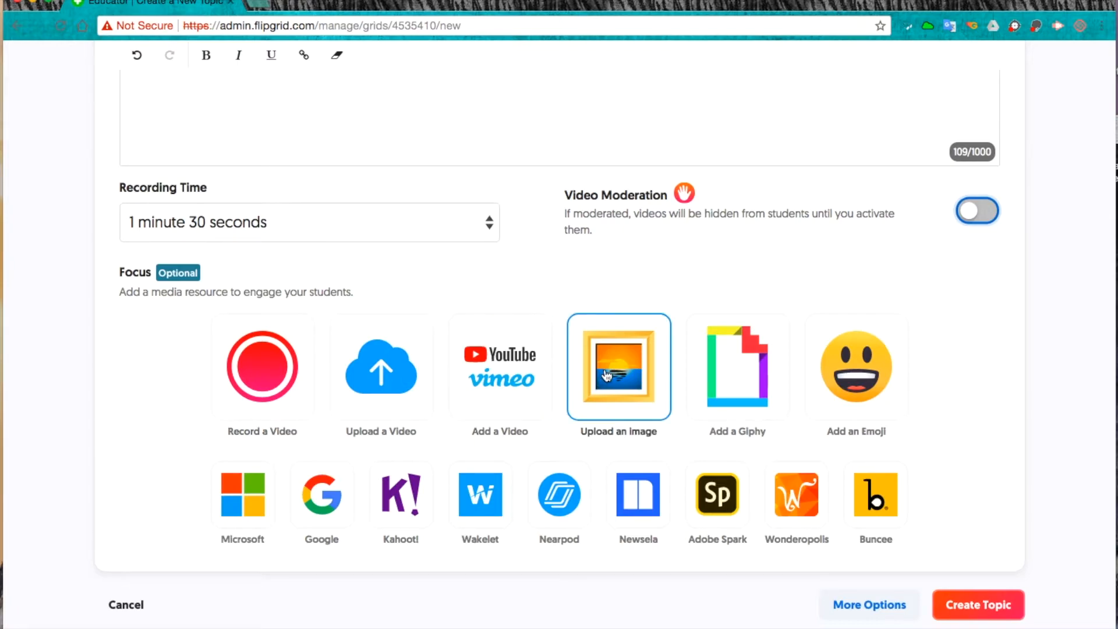
pyautogui.click(849, 374)
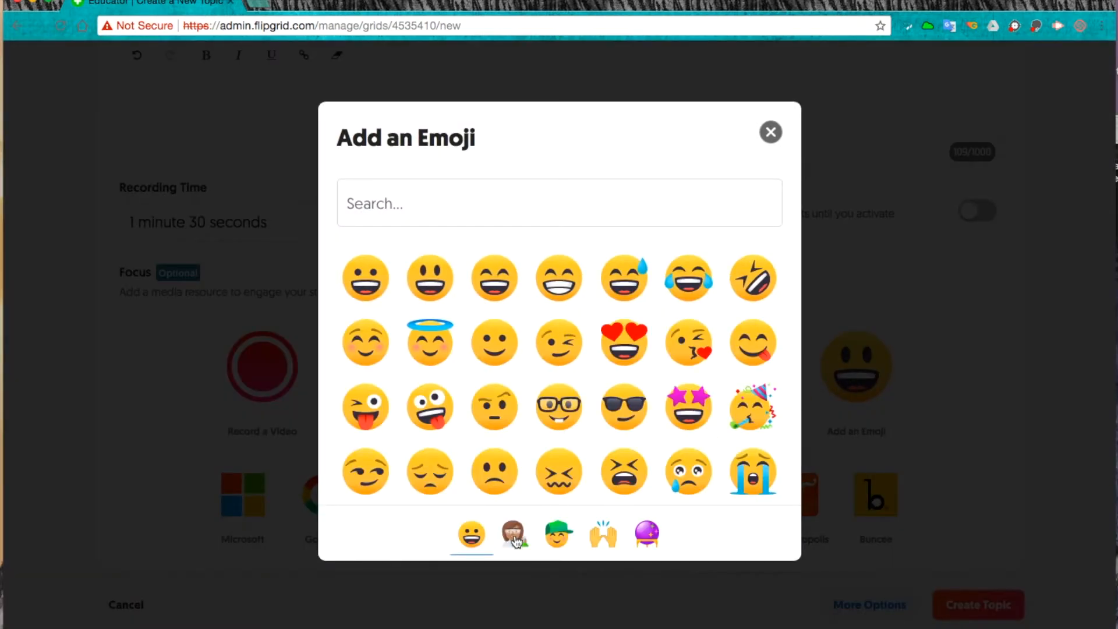
pyautogui.click(515, 540)
pyautogui.scroll(-10, 567, 407)
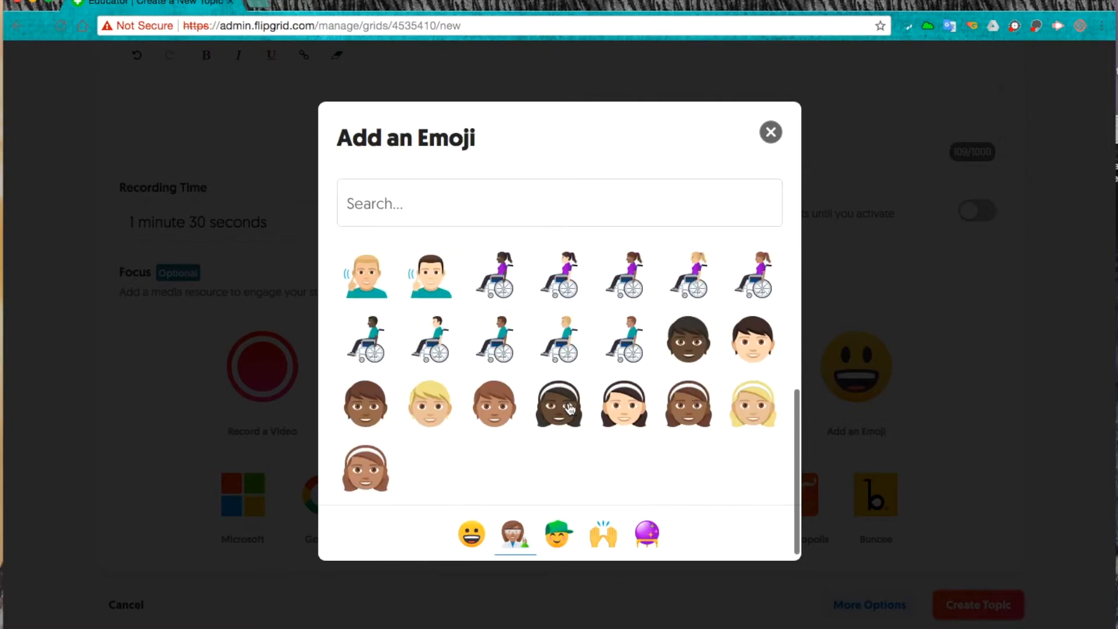
pyautogui.scroll(-4, 569, 409)
pyautogui.scroll(-10, 569, 409)
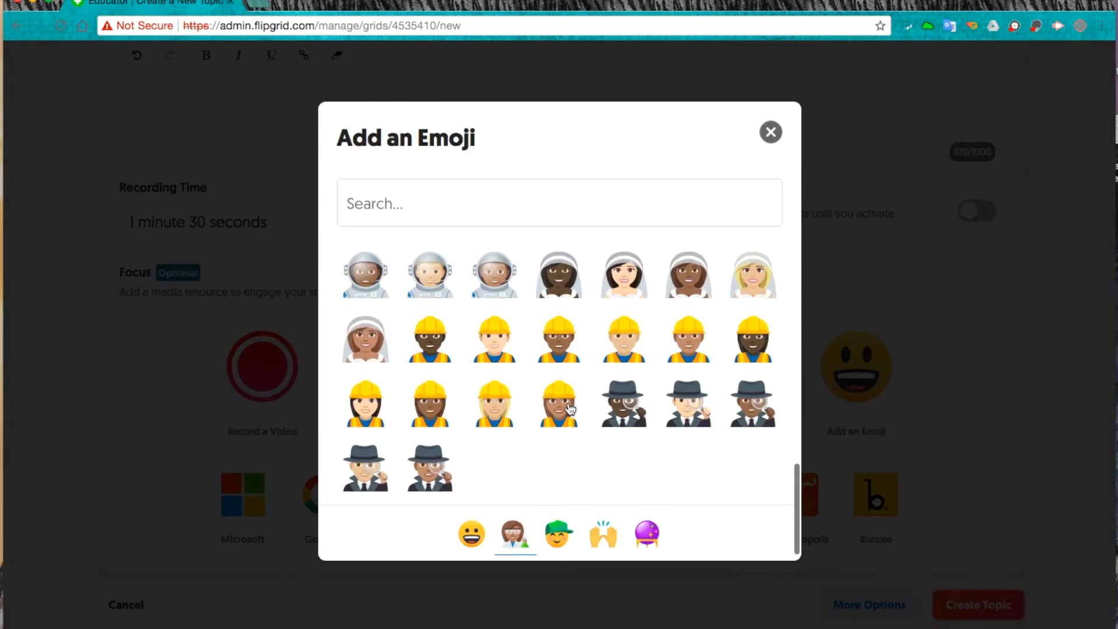
pyautogui.scroll(-8, 569, 409)
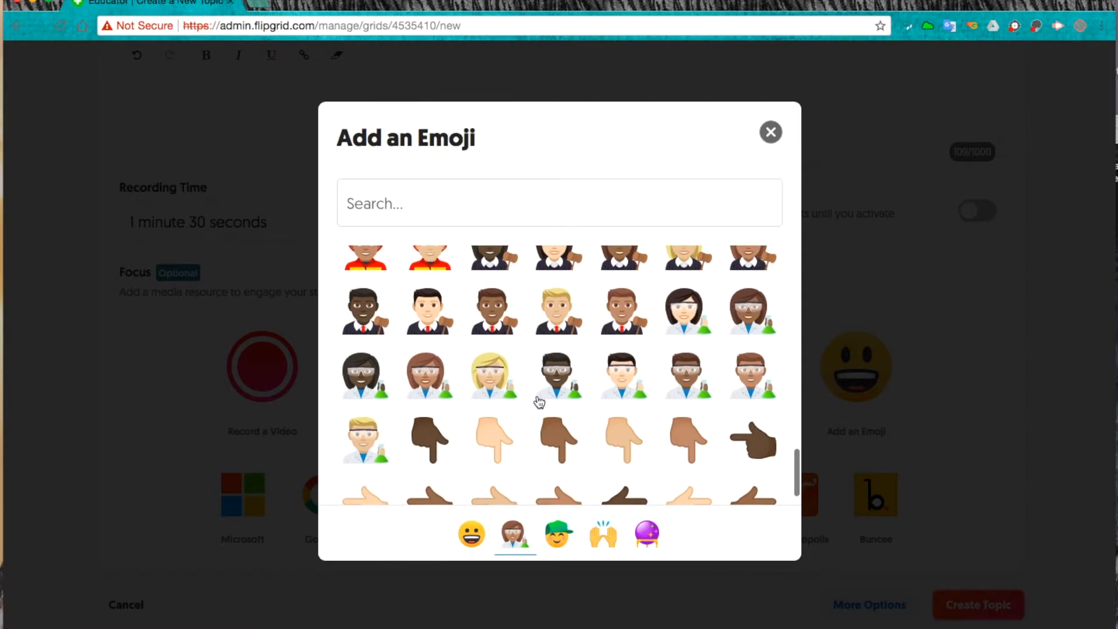
pyautogui.click(447, 376)
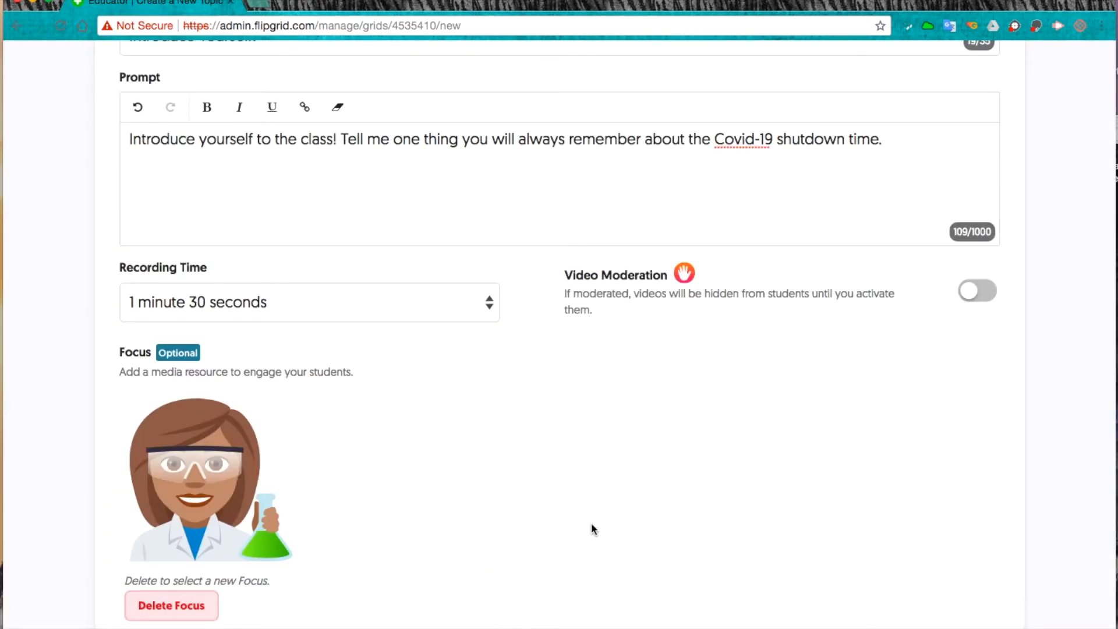
# Step: Create the topic and dismiss the dialog offering its share link
pyautogui.scroll(-4, 591, 528)
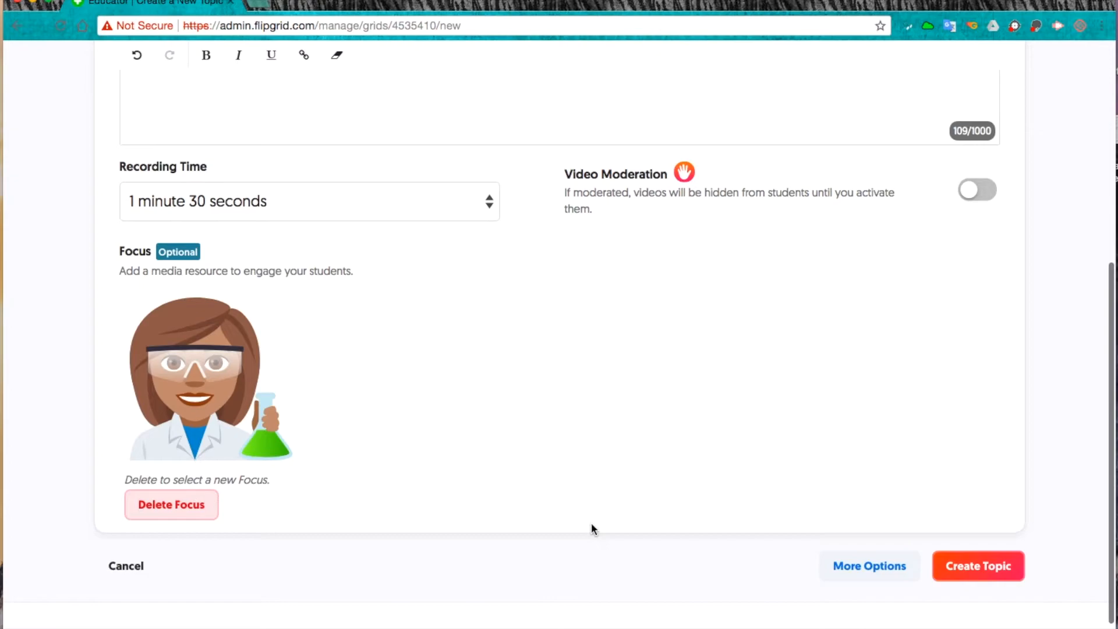
pyautogui.click(996, 573)
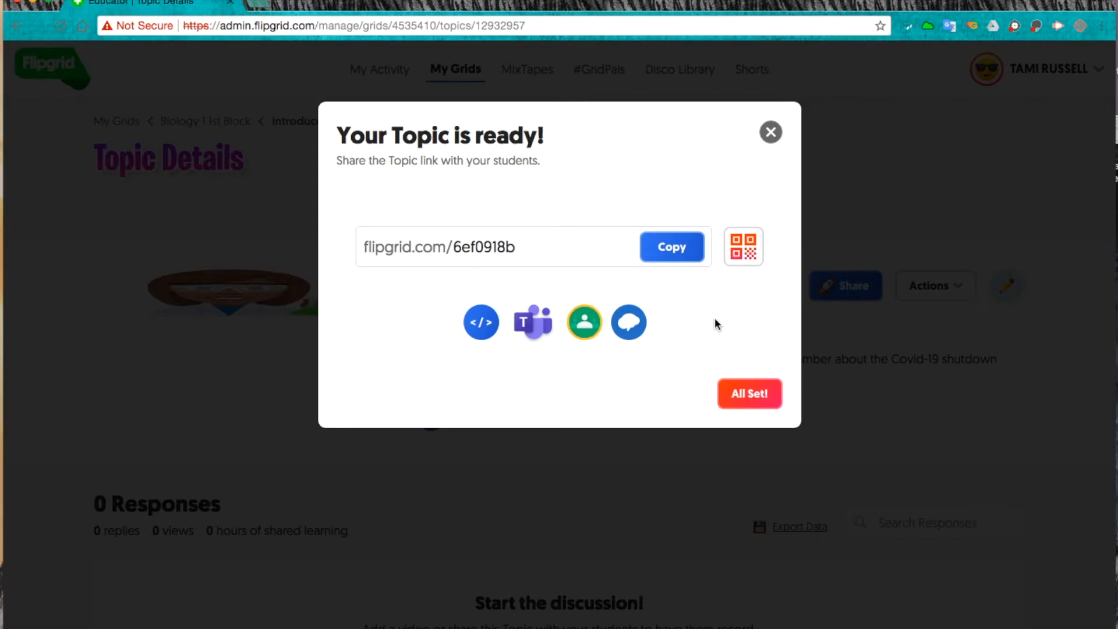
pyautogui.click(749, 394)
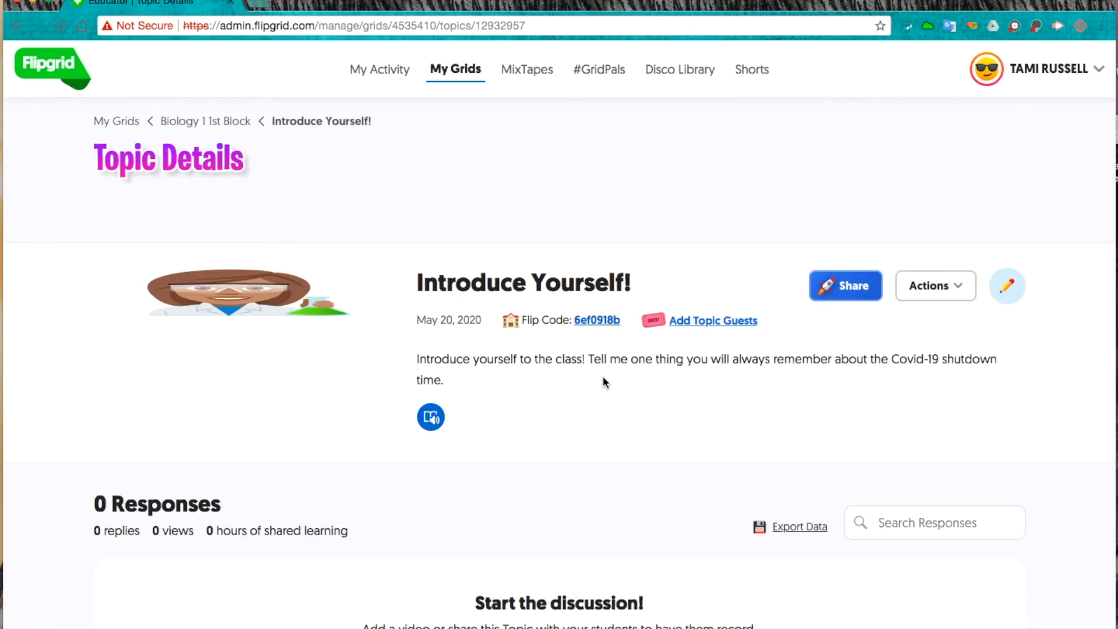
# Step: Open the topic's student page from its Flip Code and log in with the teacher's Google account
pyautogui.click(597, 320)
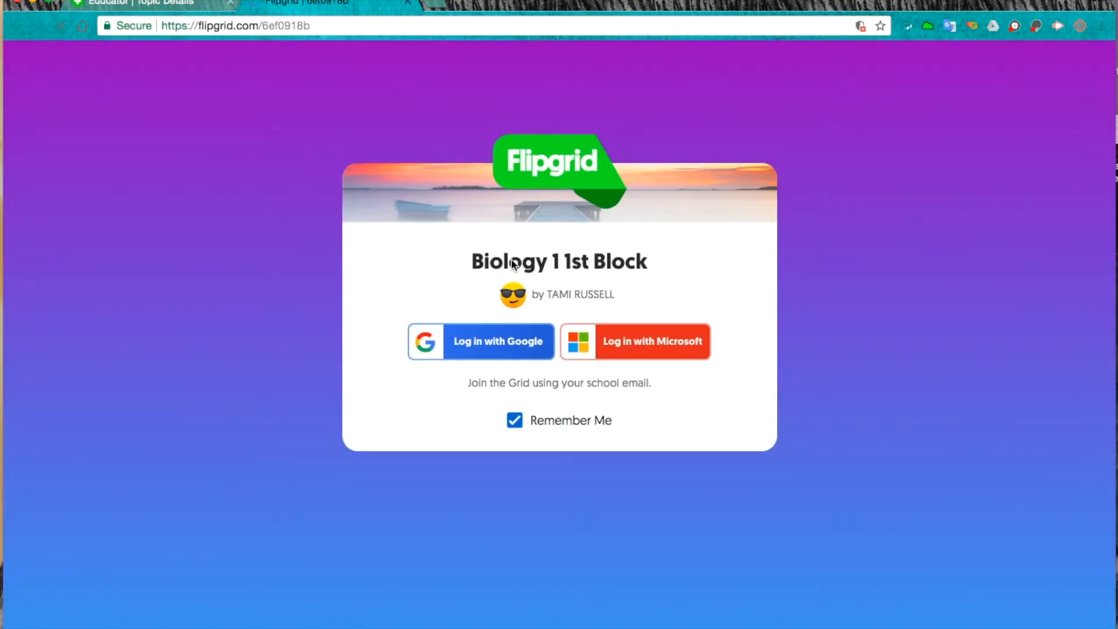
pyautogui.click(478, 354)
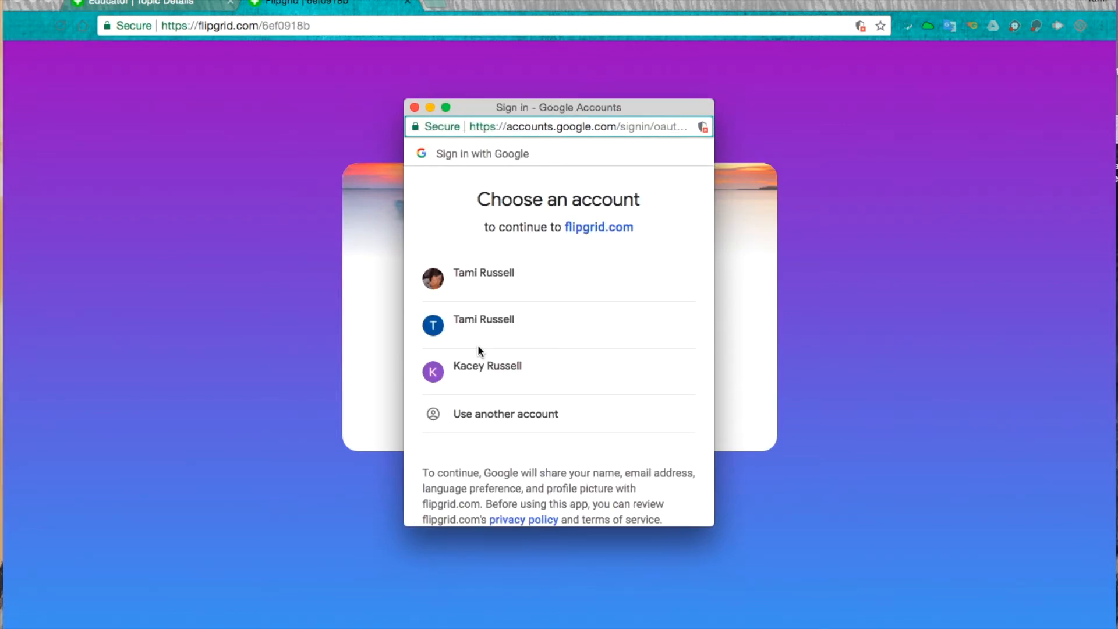
pyautogui.click(496, 281)
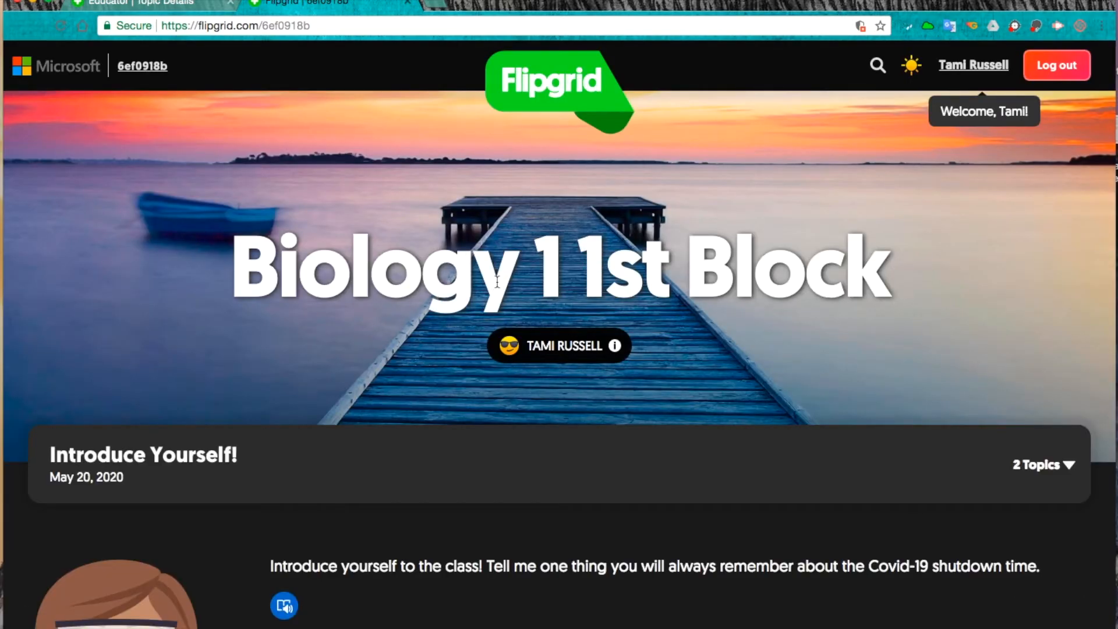
# Step: Examine the student view of the "Introduce Yourself!" topic, from the grid cover and prompt to the responses area
pyautogui.scroll(-2, 496, 282)
pyautogui.scroll(-2, 497, 281)
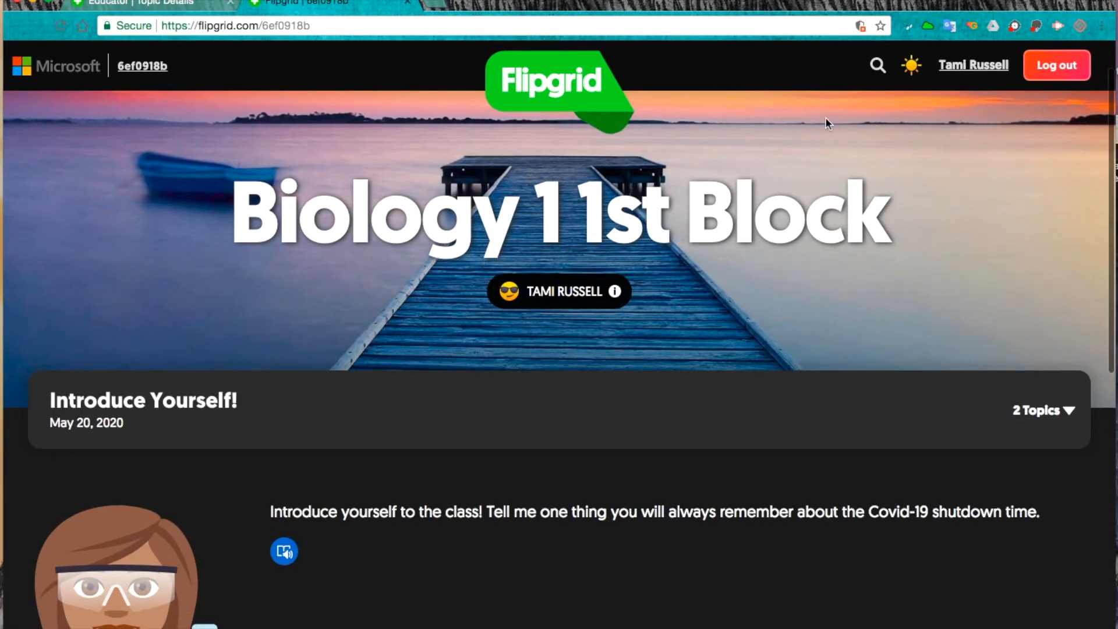
pyautogui.scroll(-5, 498, 451)
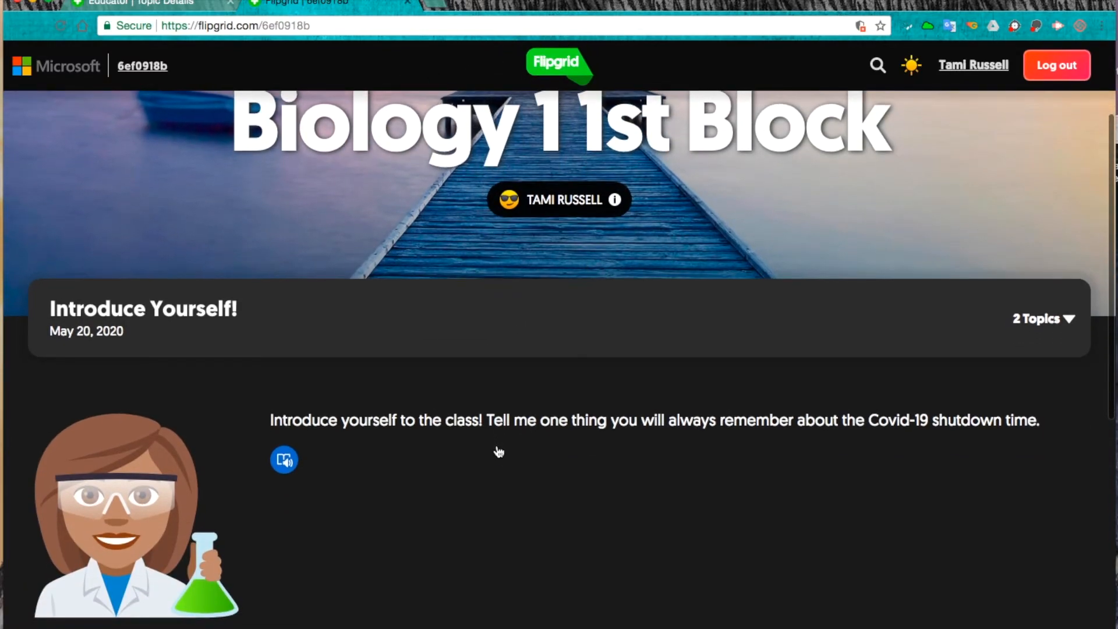
pyautogui.scroll(-10, 344, 329)
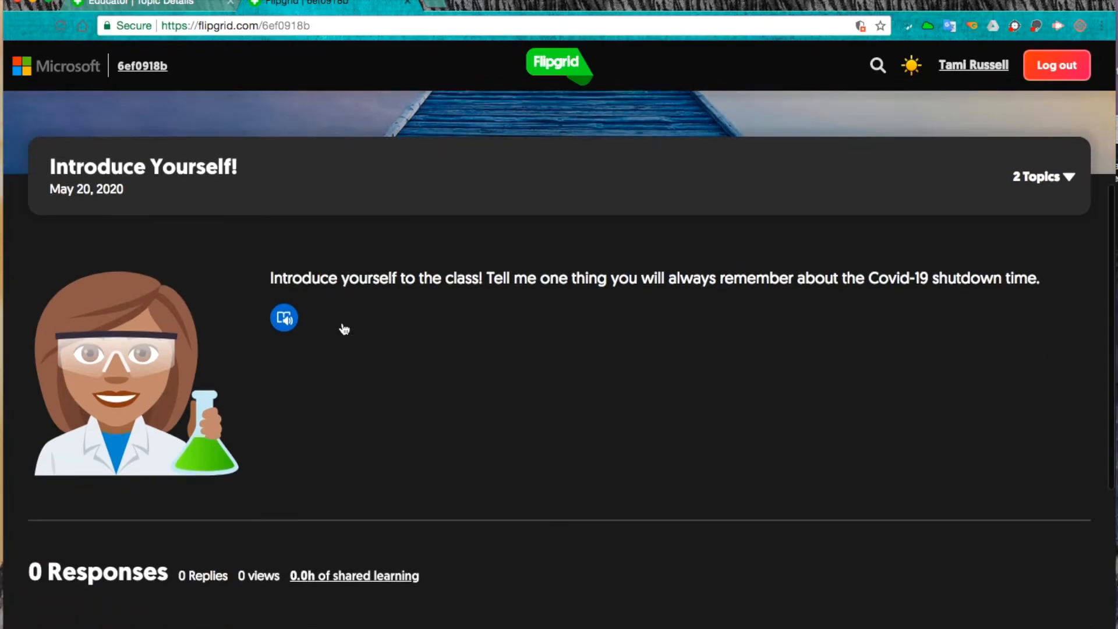
pyautogui.scroll(-3, 344, 329)
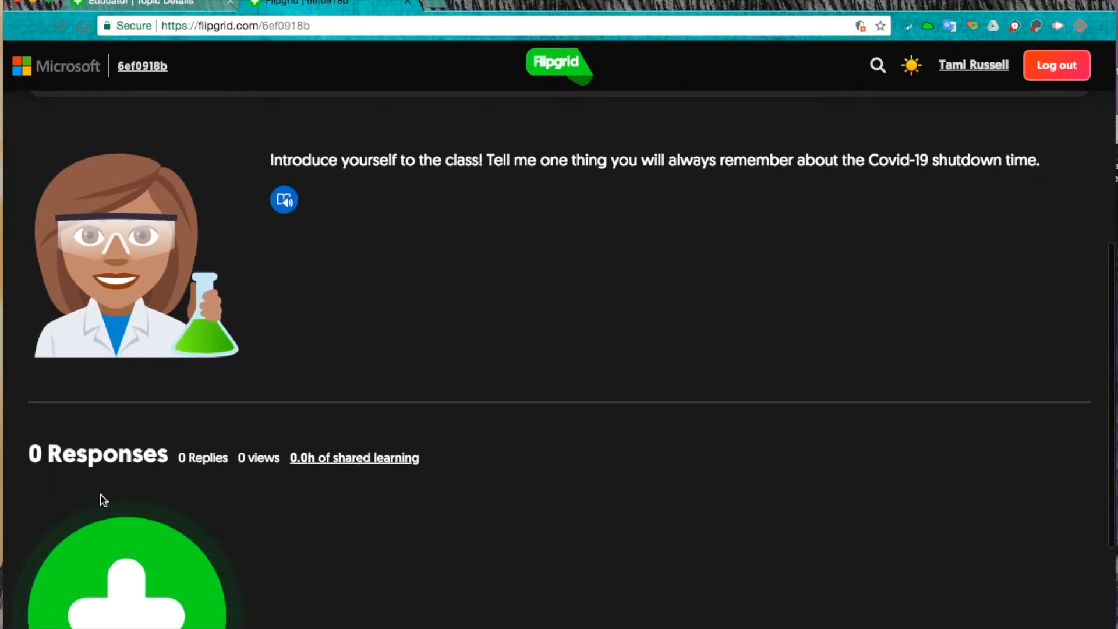
pyautogui.scroll(3, 394, 560)
pyautogui.scroll(-11, 394, 560)
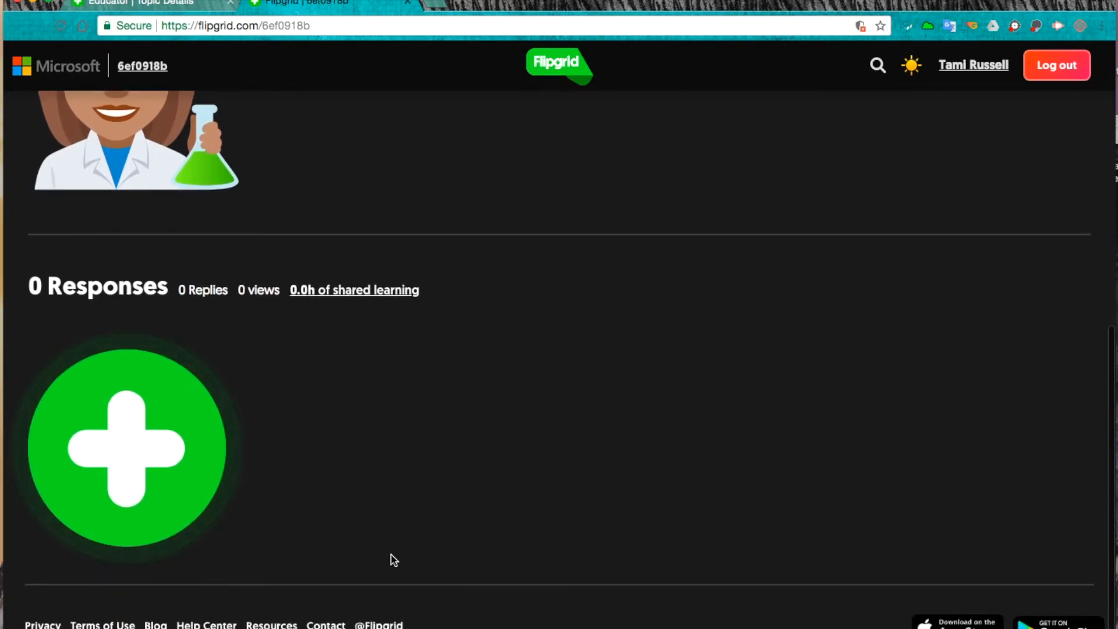
# Step: Record a webcam video response to the "Introduce Yourself!" topic, pause the recording and proceed to its review
pyautogui.click(138, 473)
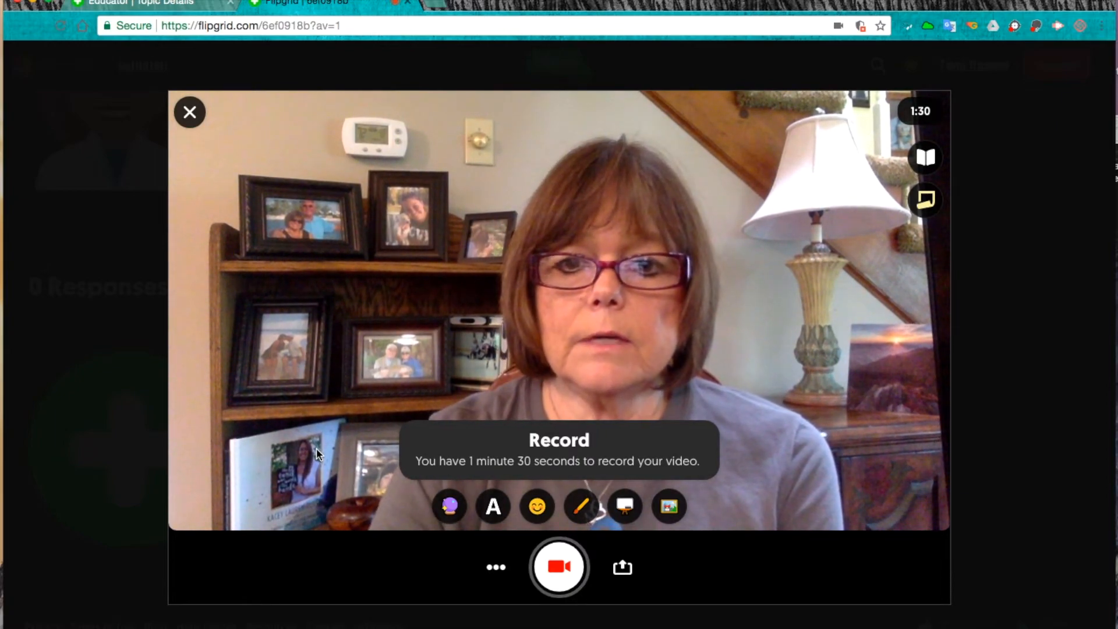
pyautogui.click(559, 565)
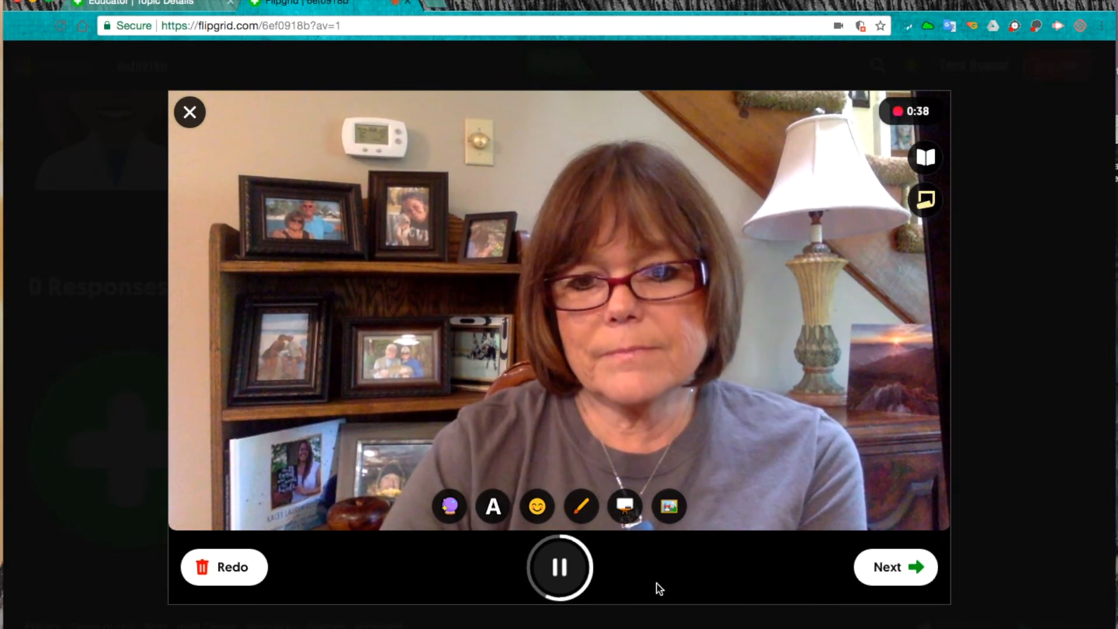
pyautogui.click(559, 568)
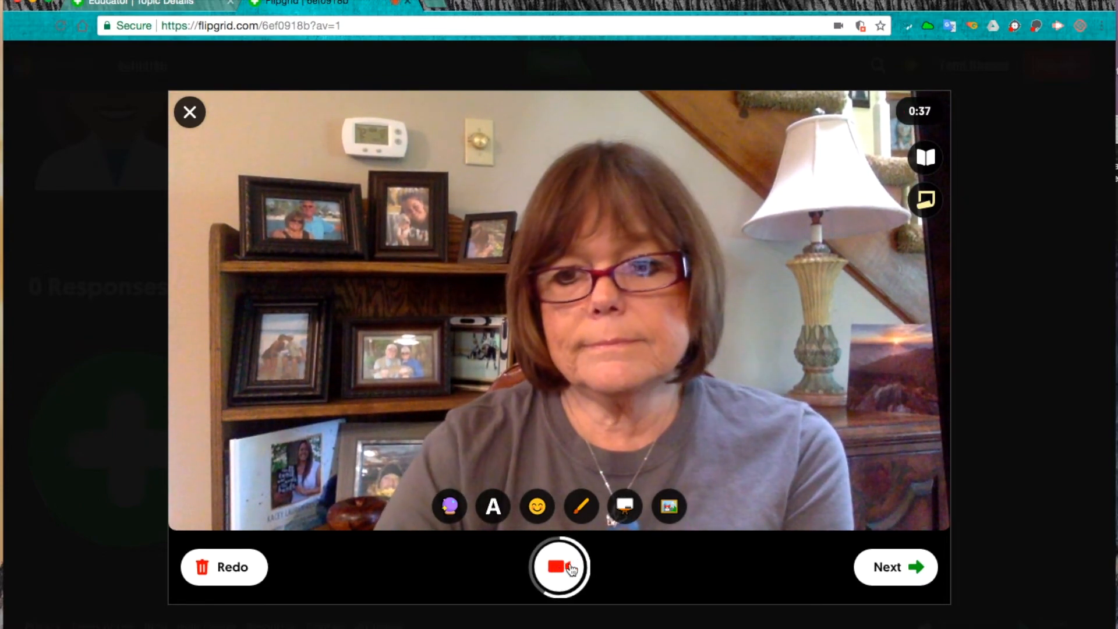
pyautogui.click(891, 571)
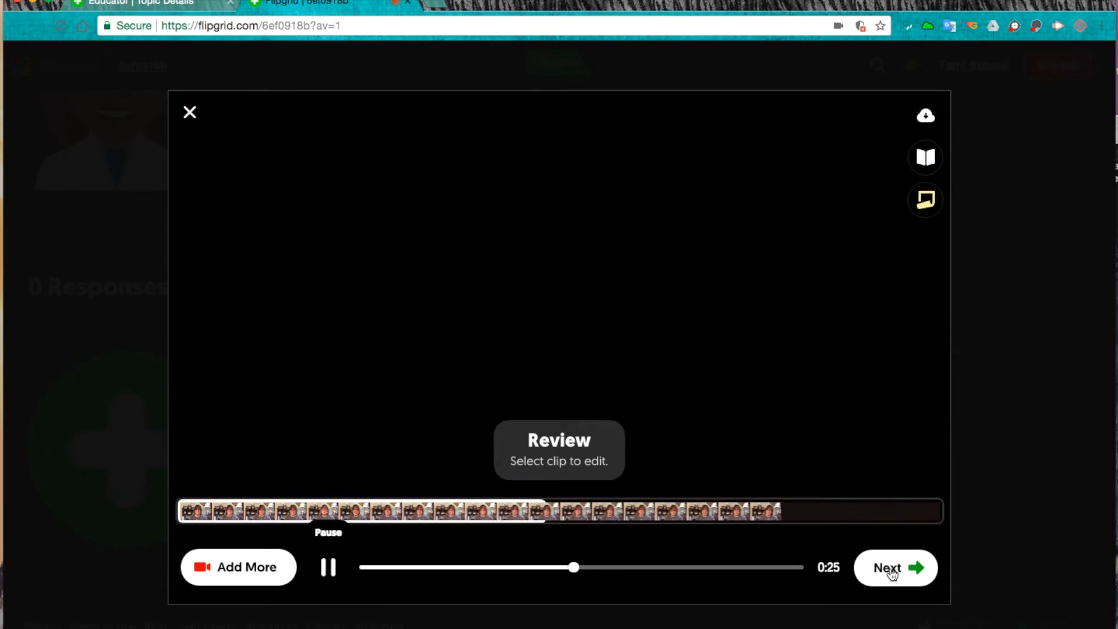
# Step: Accept the reviewed clip, snap a selfie as its cover, and submit the video without a title or link
pyautogui.click(891, 572)
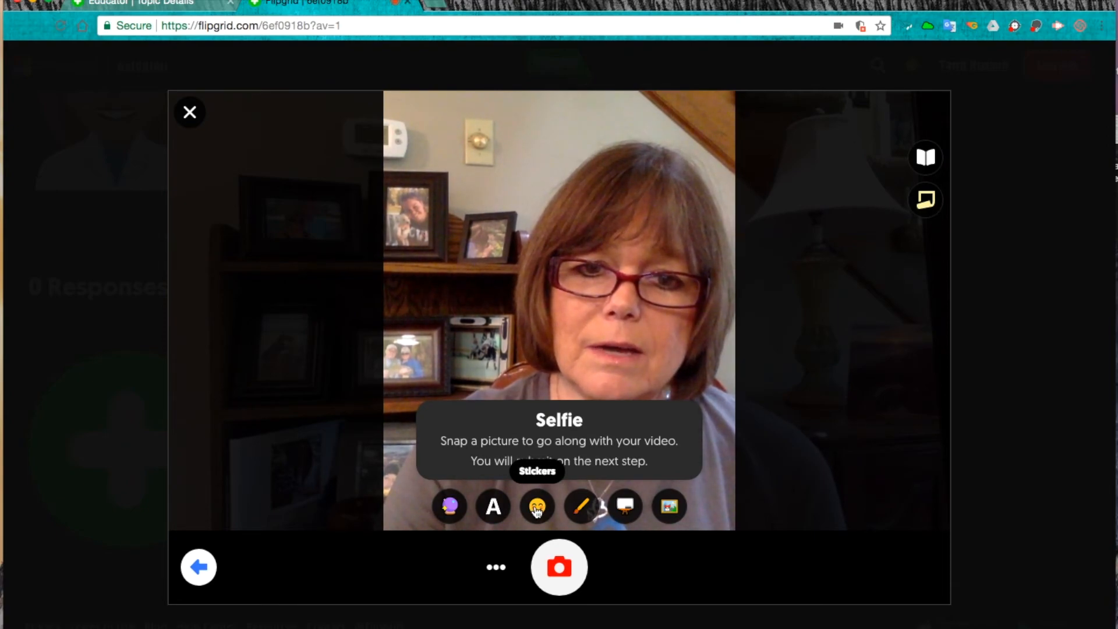
pyautogui.click(570, 569)
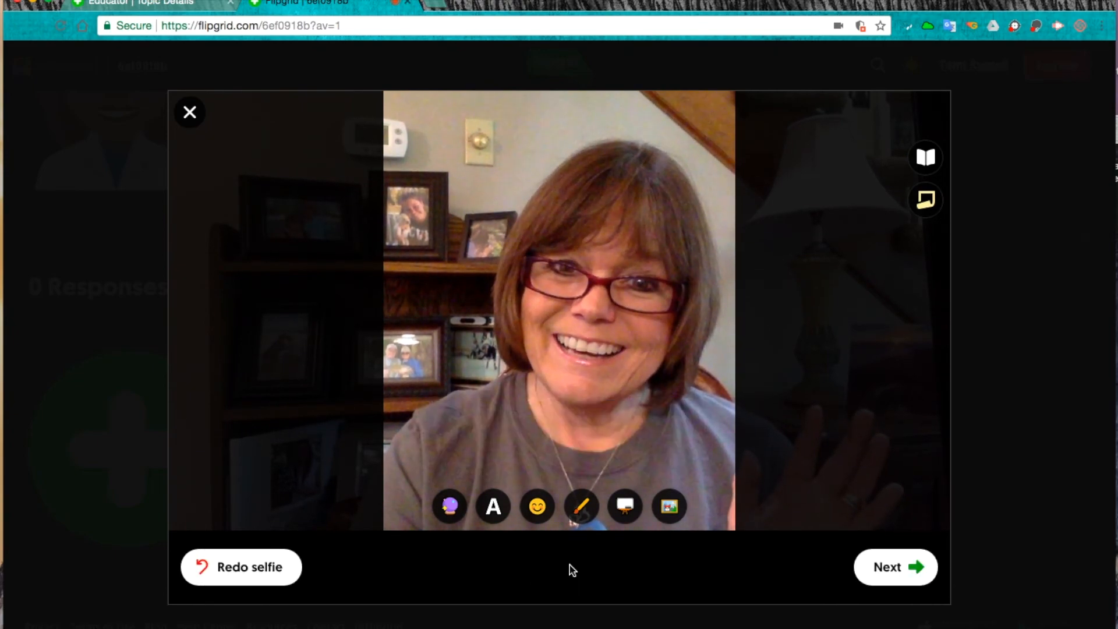
pyautogui.click(914, 572)
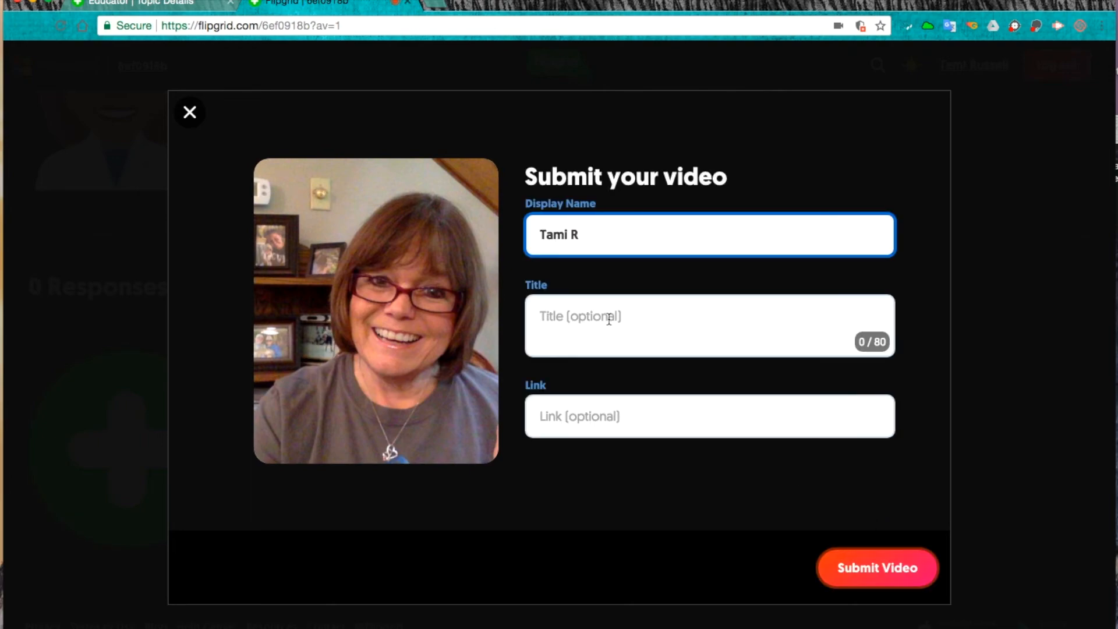
pyautogui.click(876, 574)
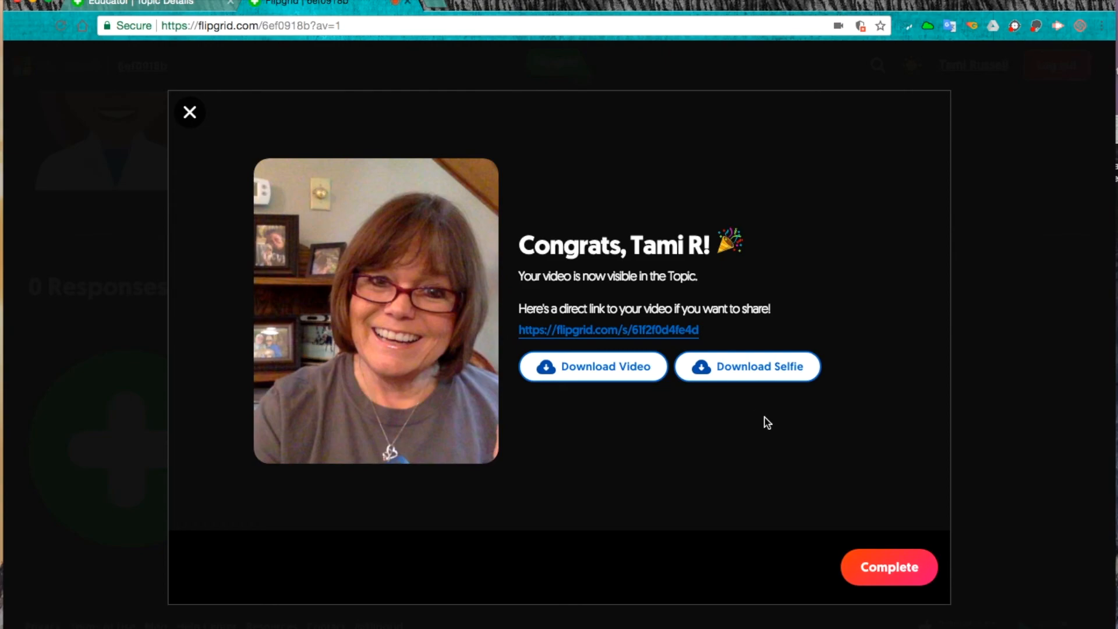
pyautogui.click(883, 569)
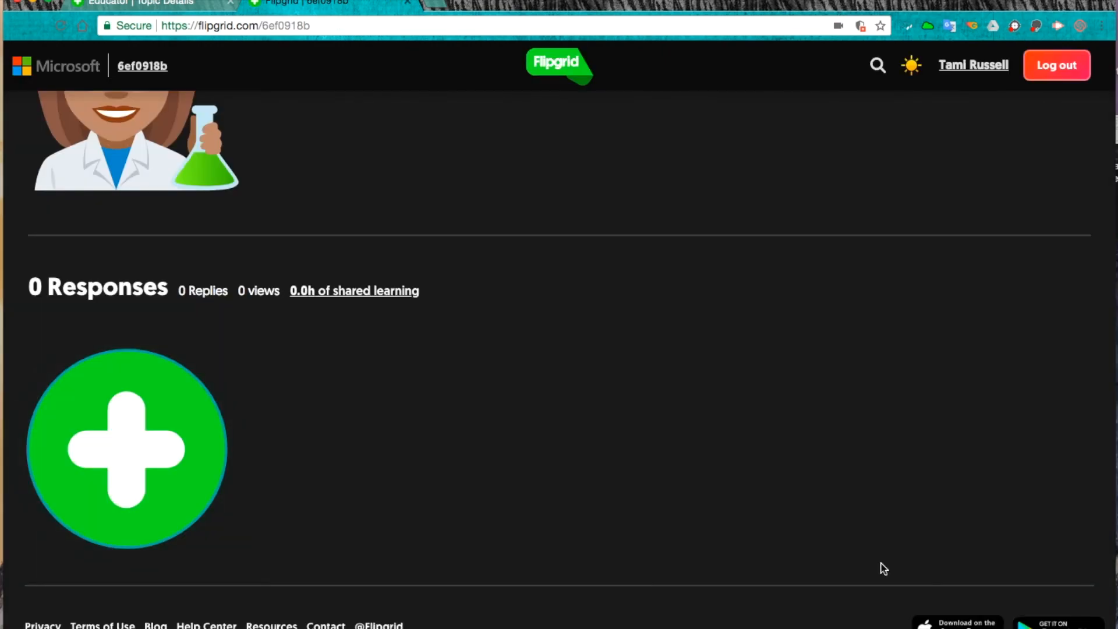
# Step: Reload the student topic page and check the responses area for the submitted video
pyautogui.scroll(3, 883, 569)
pyautogui.click(750, 27)
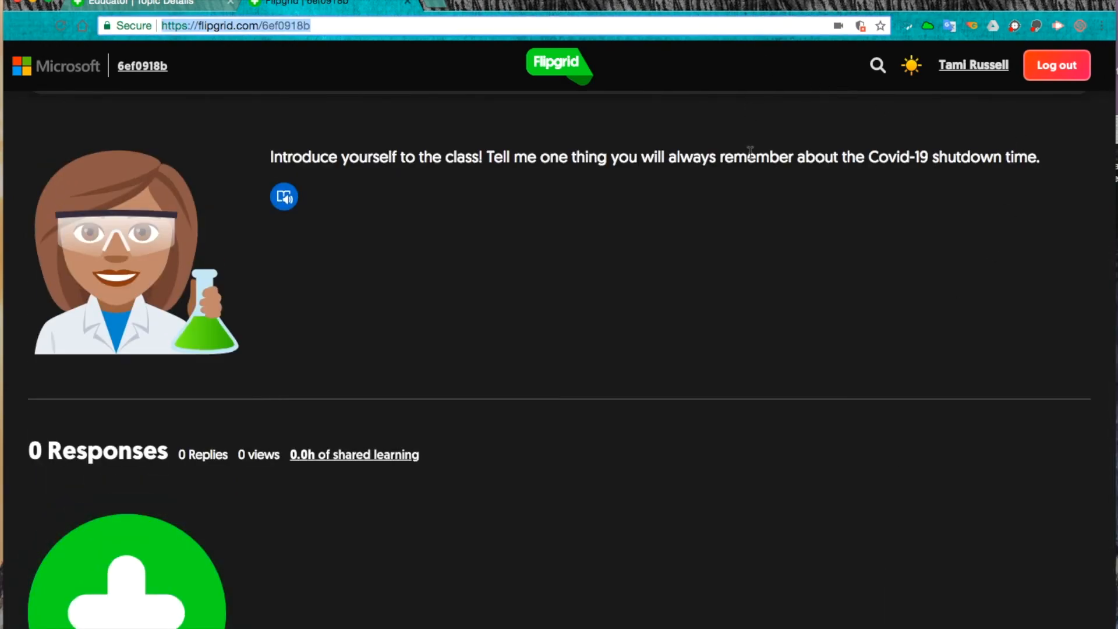
pyautogui.press('Return')
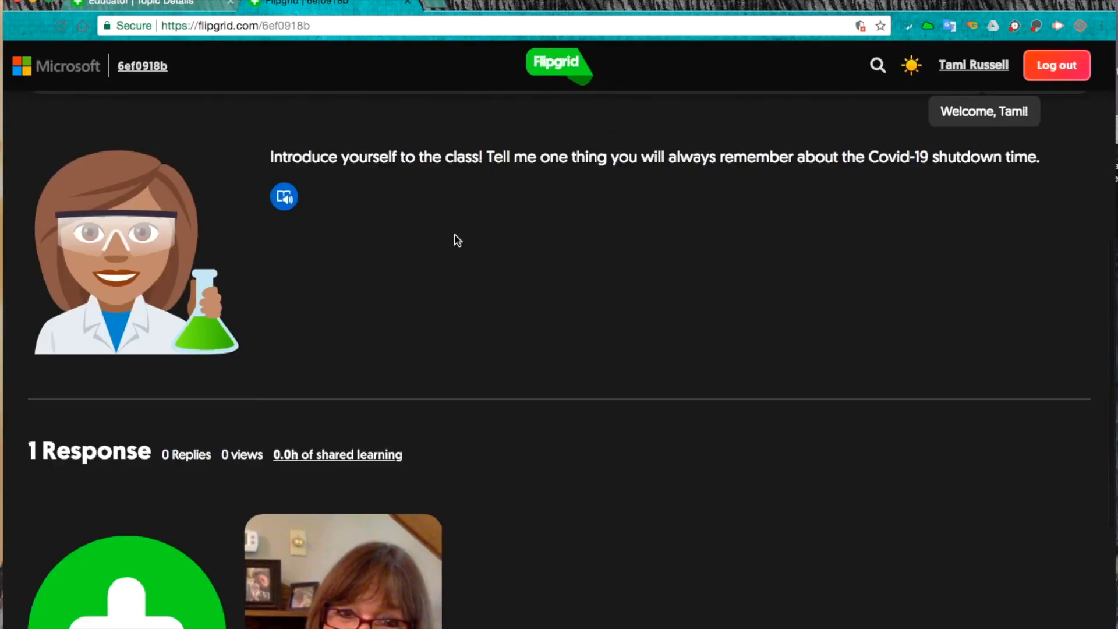
pyautogui.scroll(-2, 358, 278)
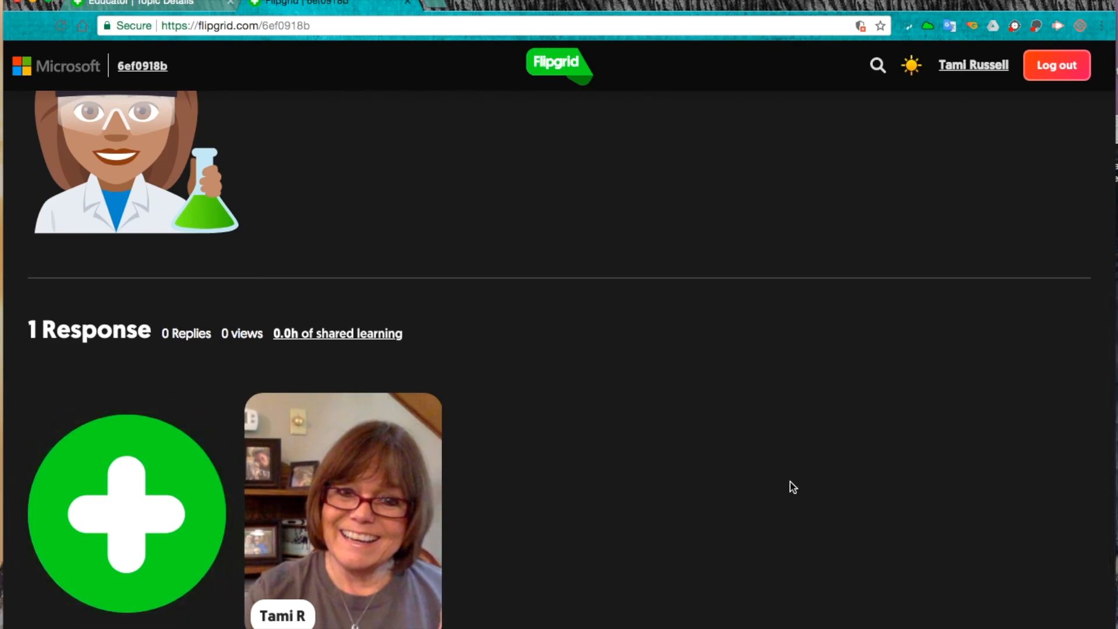
pyautogui.scroll(-3, 998, 484)
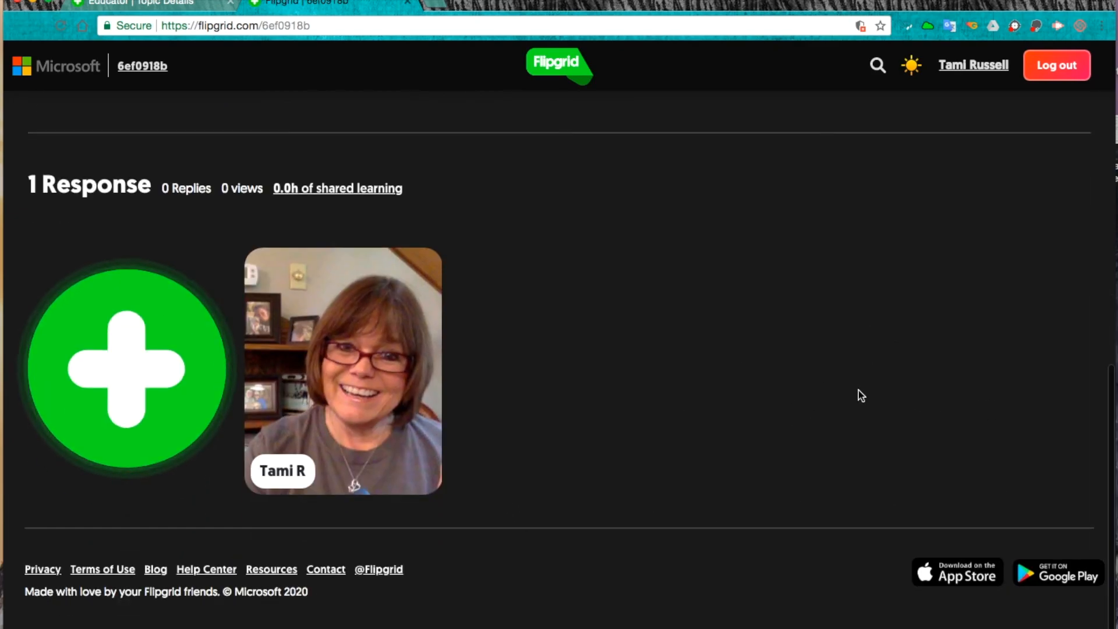
pyautogui.scroll(3, 856, 391)
pyautogui.scroll(1, 854, 391)
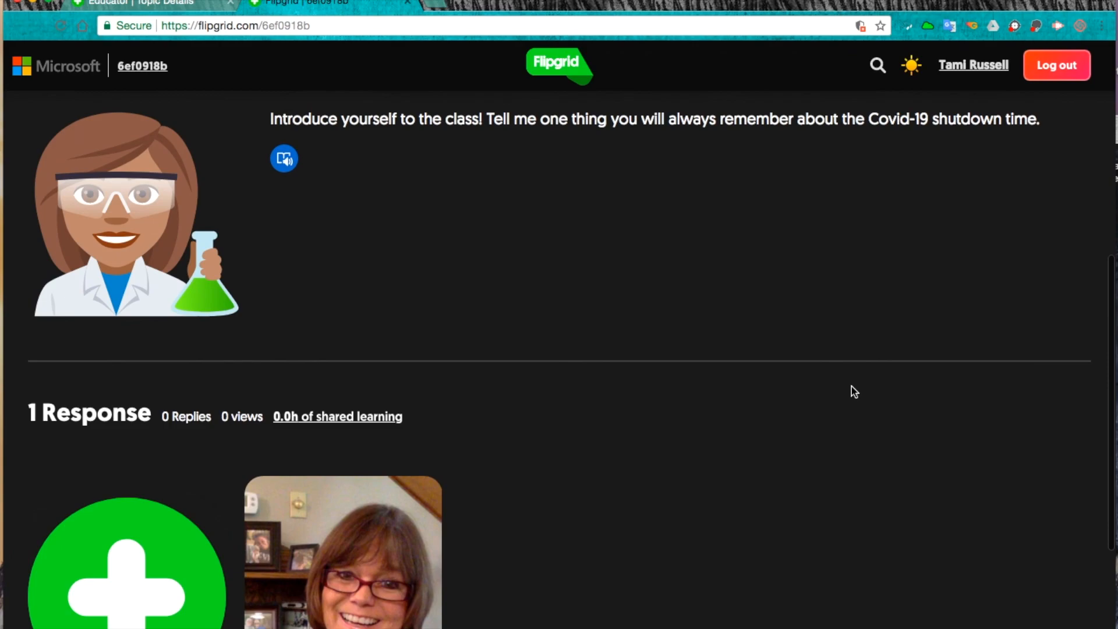
# Step: Return to the educator's Topic Details page, reload it and examine the response list for the "Introduce Yourself!" topic
pyautogui.click(194, 6)
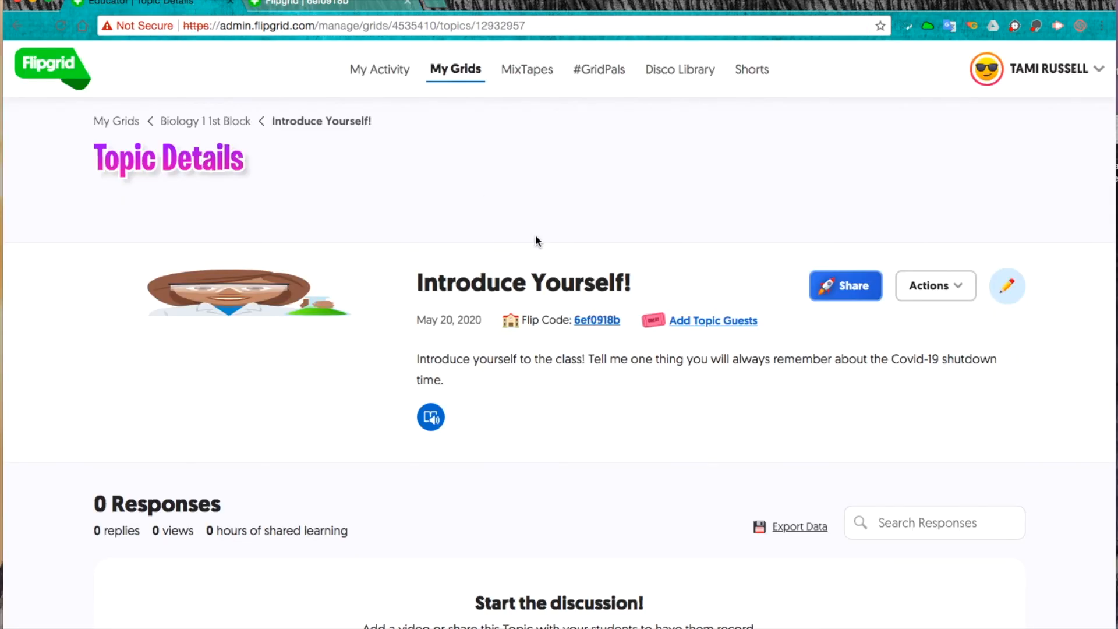
pyautogui.scroll(-3, 536, 240)
pyautogui.scroll(3, 536, 240)
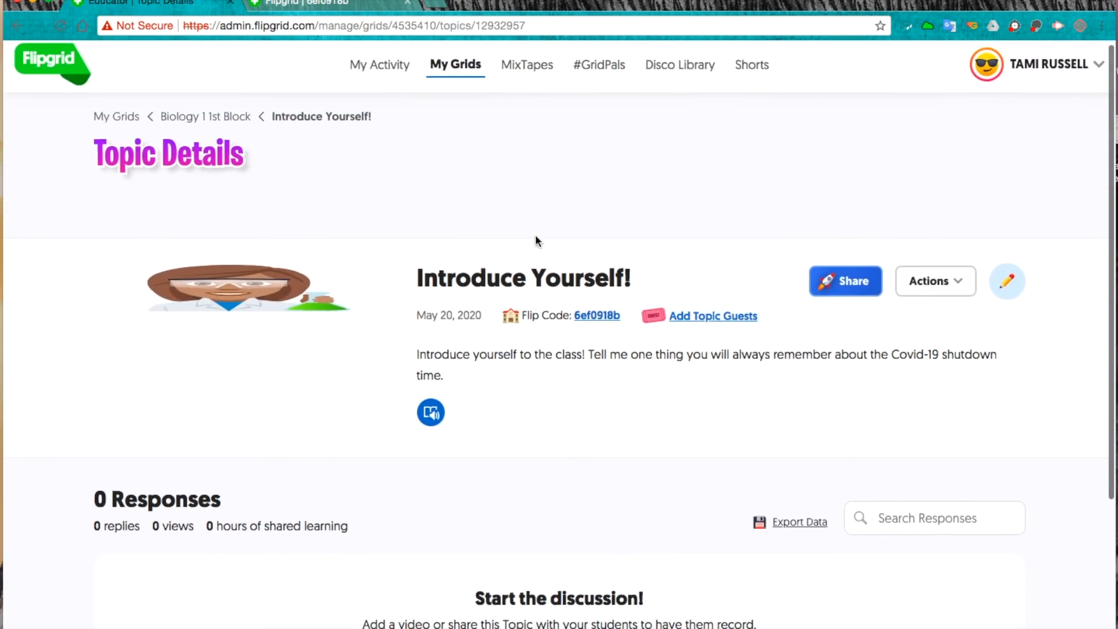
pyautogui.click(572, 25)
pyautogui.press('Left')
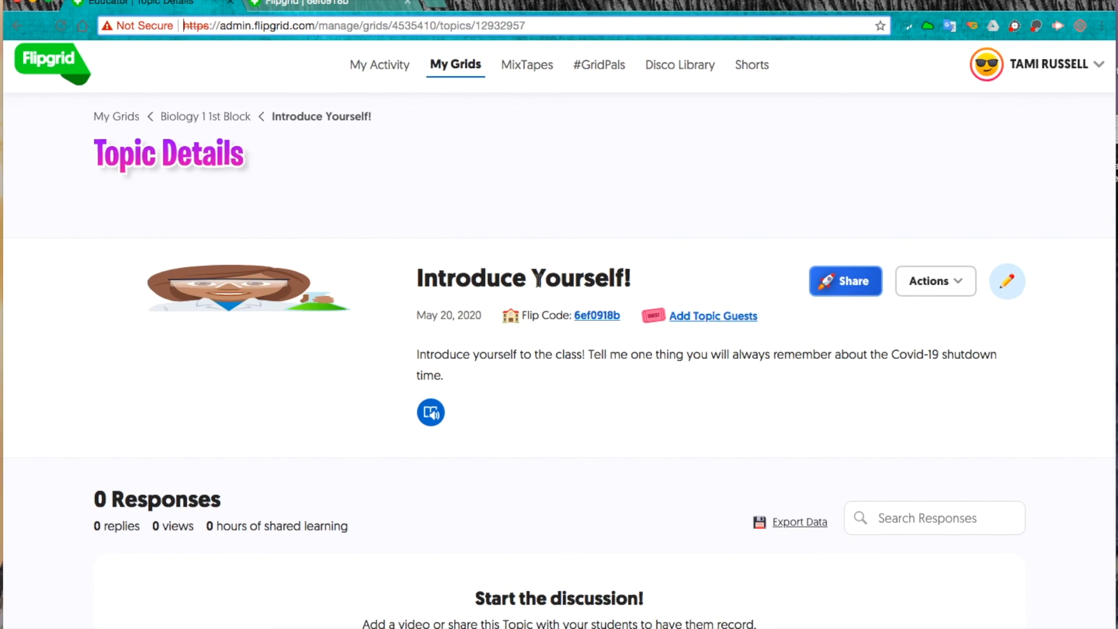
pyautogui.scroll(-2, 538, 280)
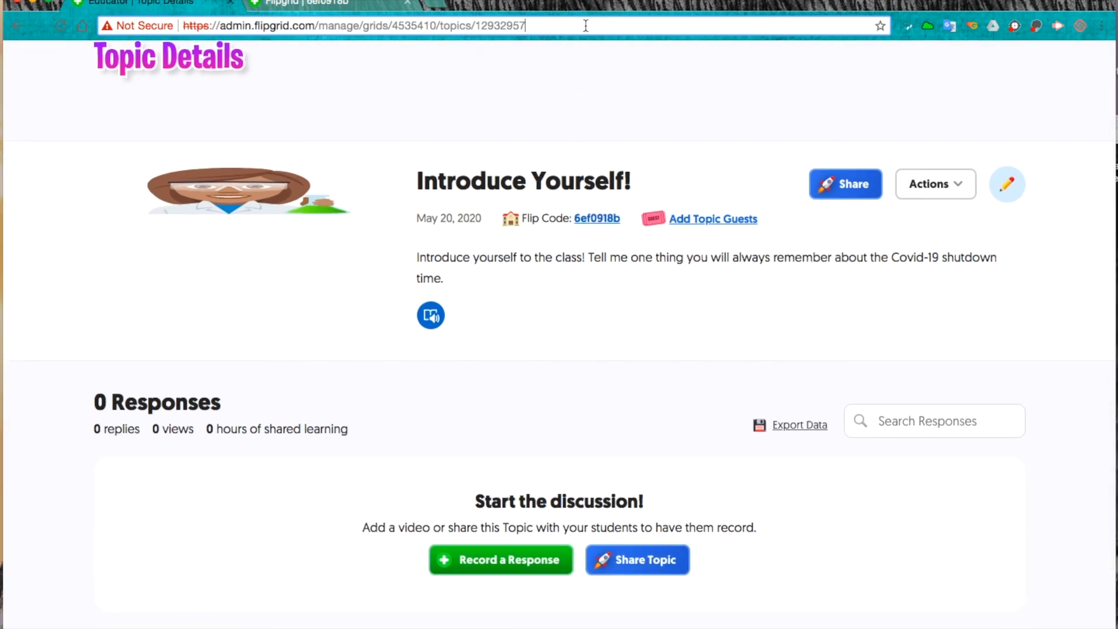
pyautogui.press('Return')
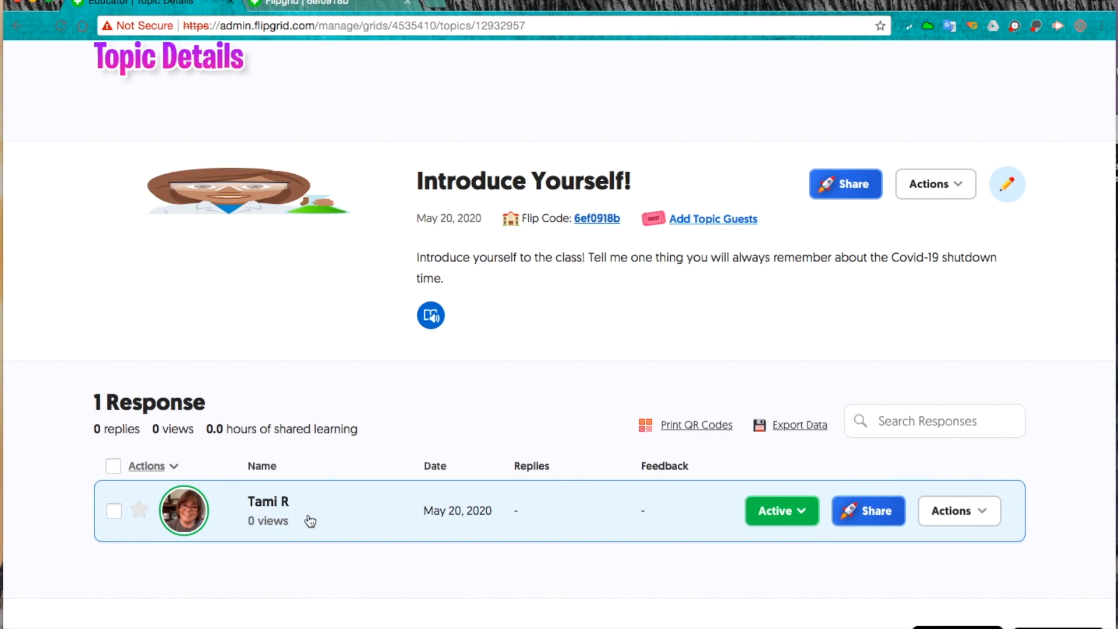
pyautogui.scroll(-2, 313, 520)
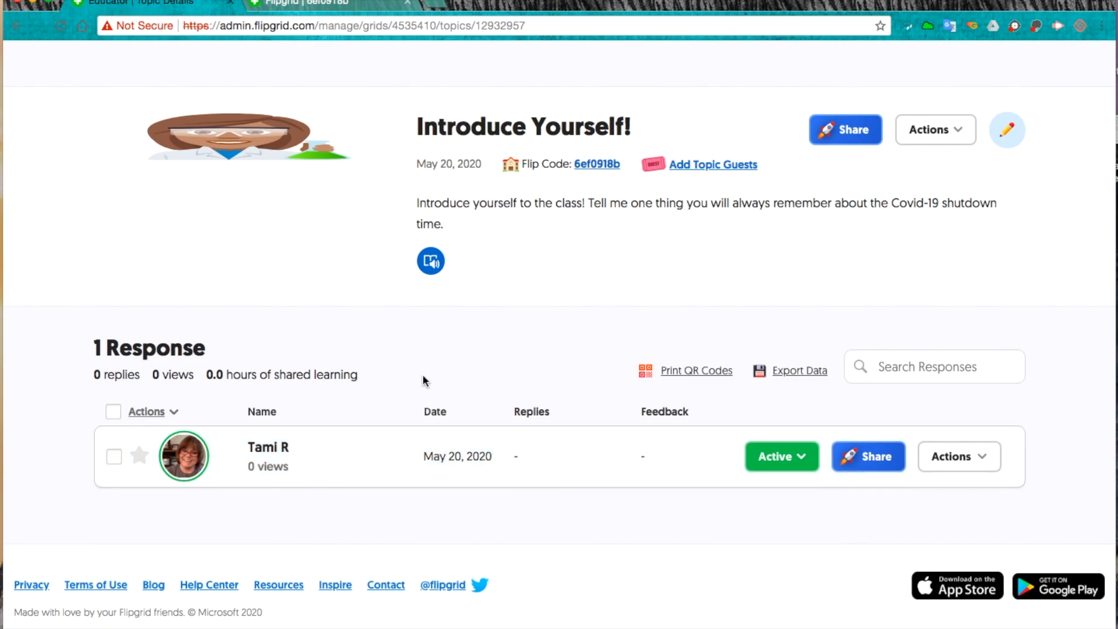
pyautogui.scroll(1, 430, 329)
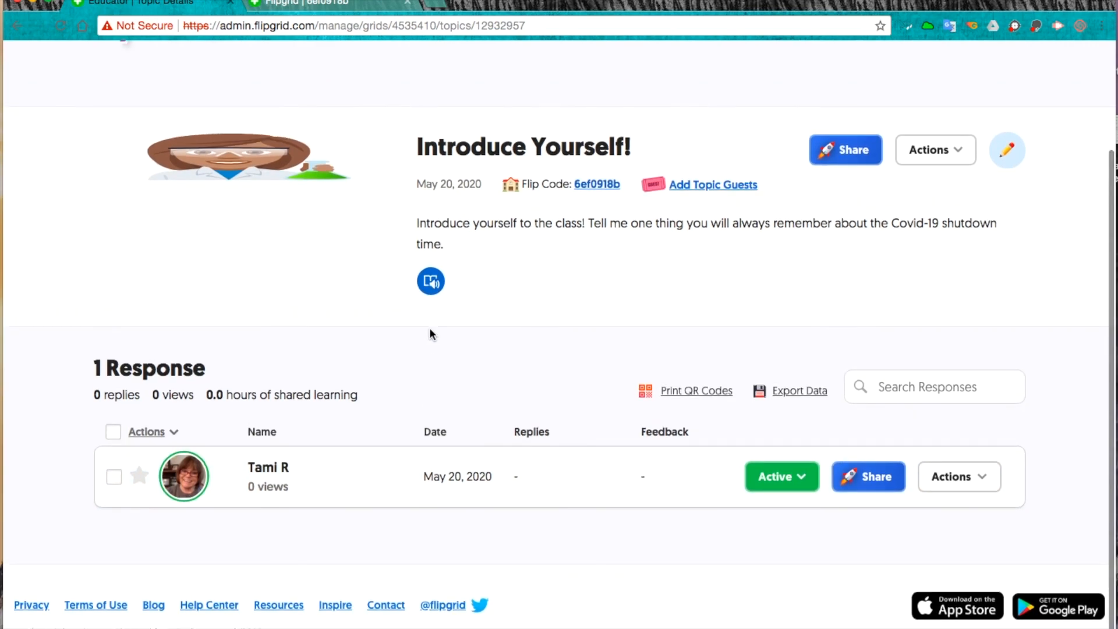